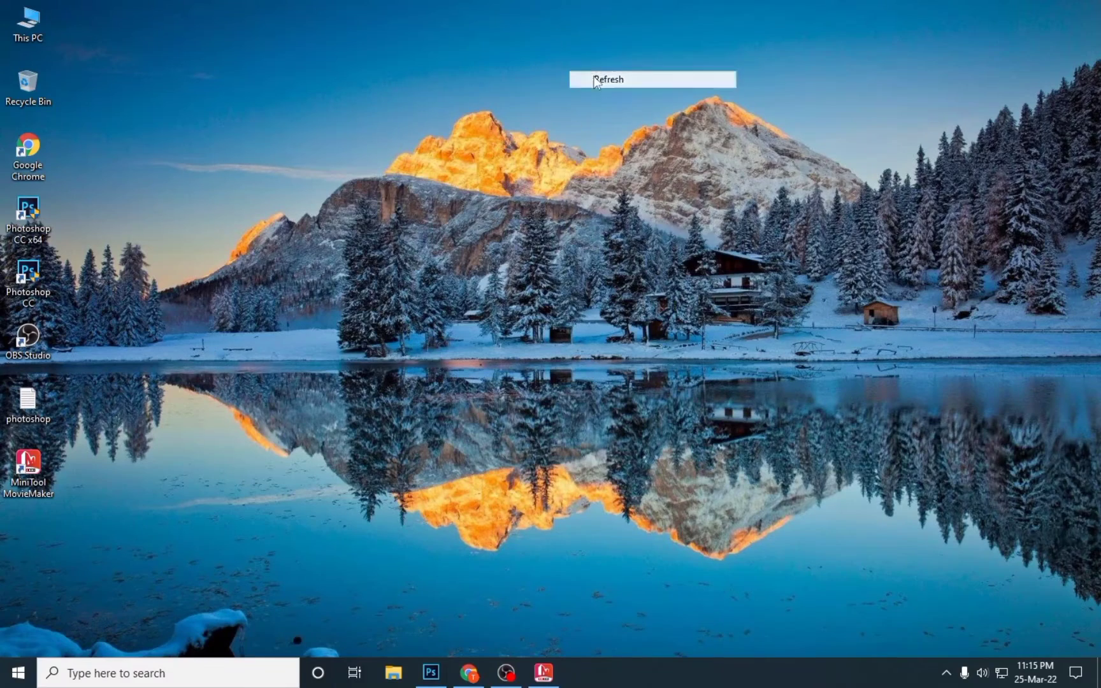
- Refresh the desktop twice
right_click(550, 43)
left_click(576, 88)
right_click(501, 30)
left_click(531, 78)
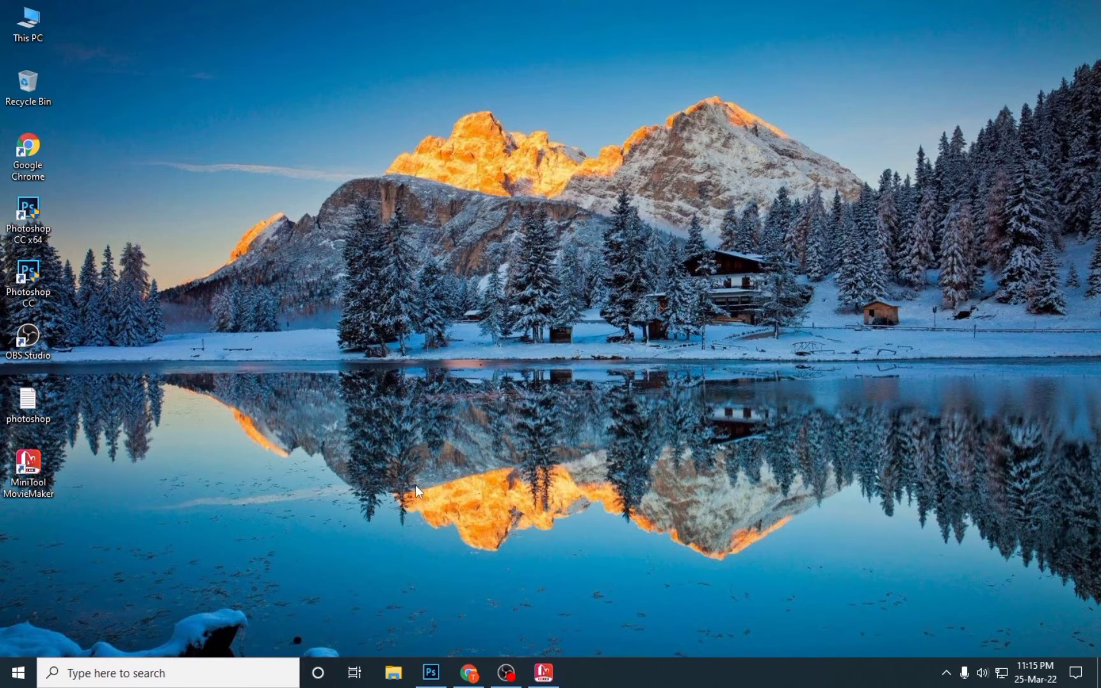
- Open the photo IMG_9472 in Photoshop
left_click(430, 672)
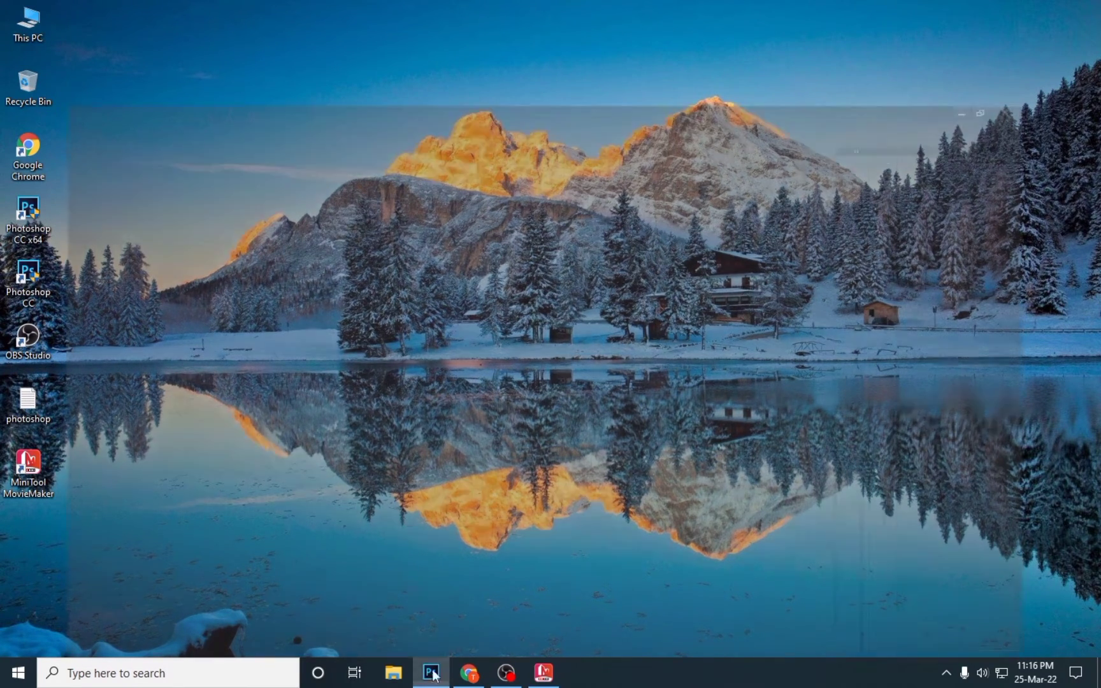
left_click(43, 10)
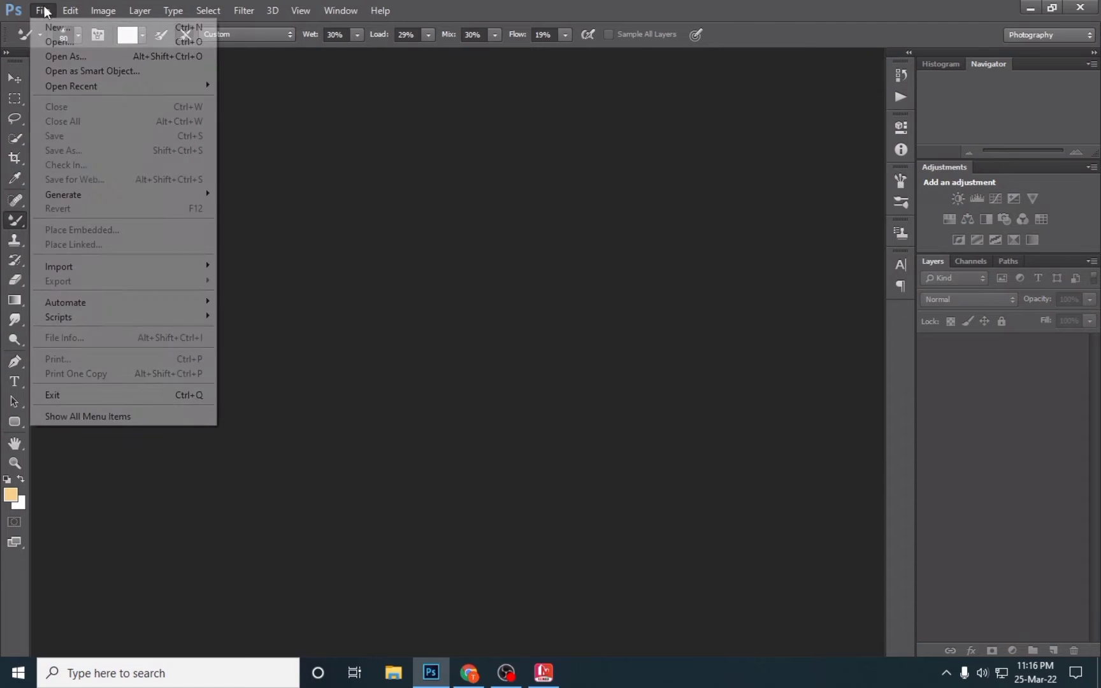
left_click(111, 42)
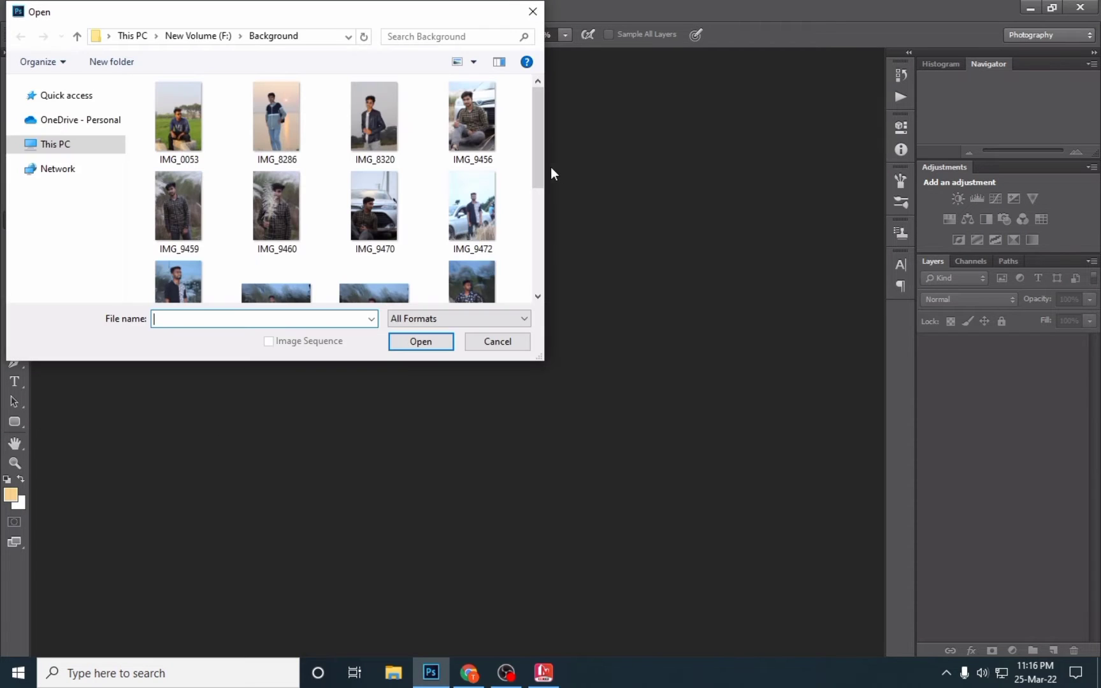
scroll(453, 194, "down", 1)
left_click(453, 198)
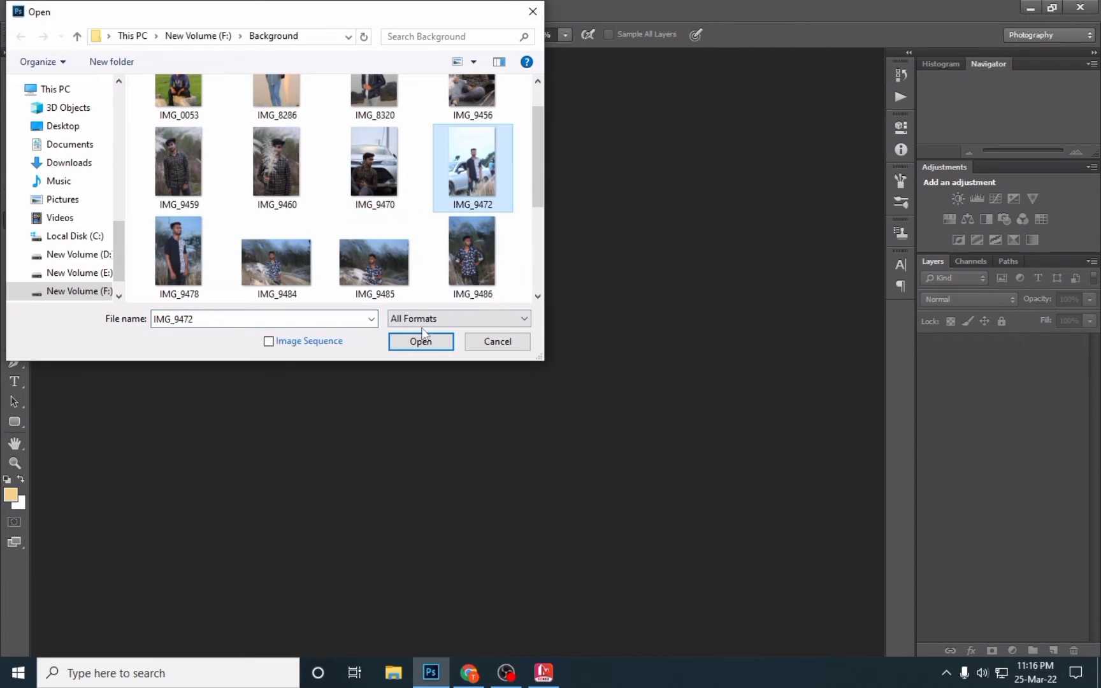
left_click(421, 340)
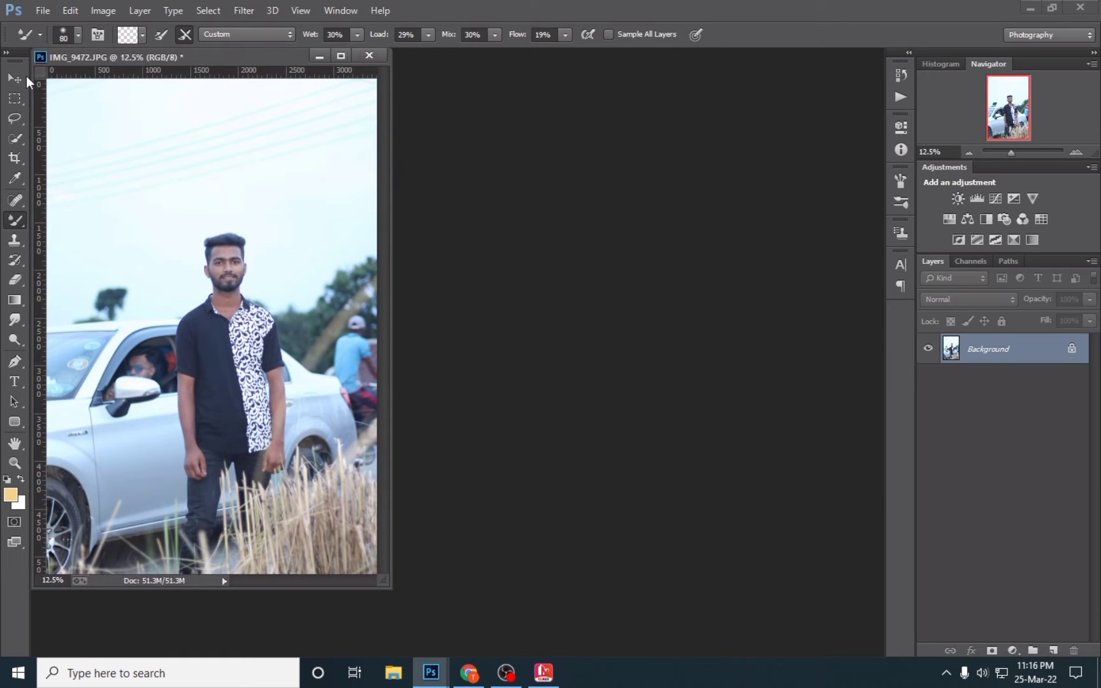
- Dock the photo and apply a Camera Raw filter with Highlights at -100
key("v")
left_click_drag(137, 60, 344, 57)
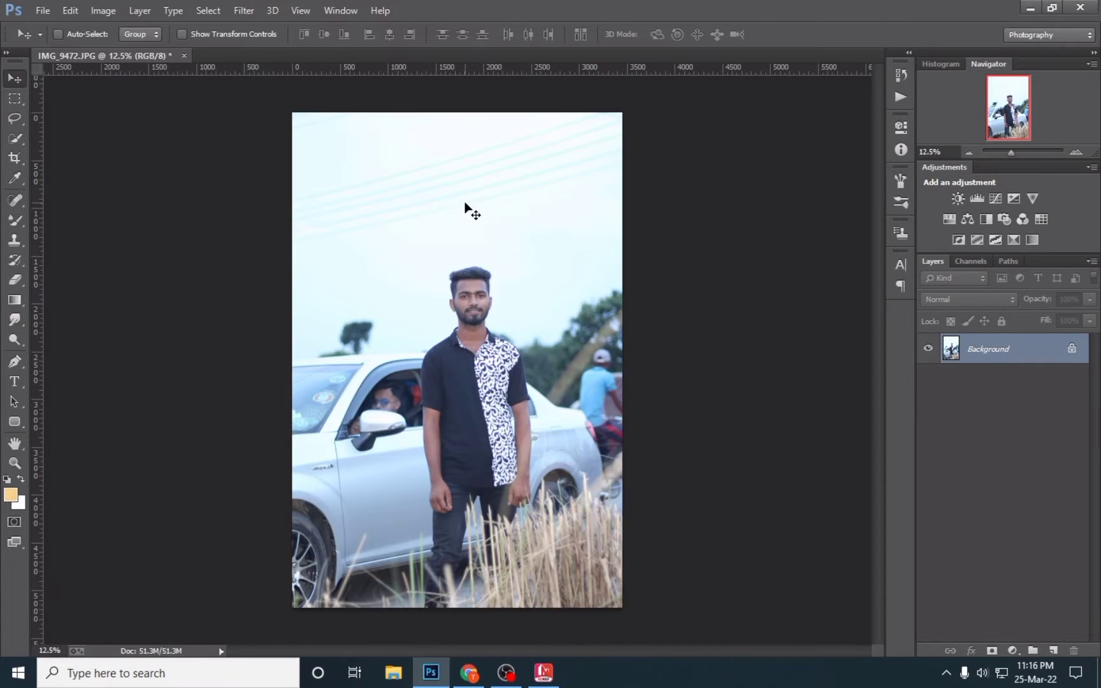
left_click(245, 11)
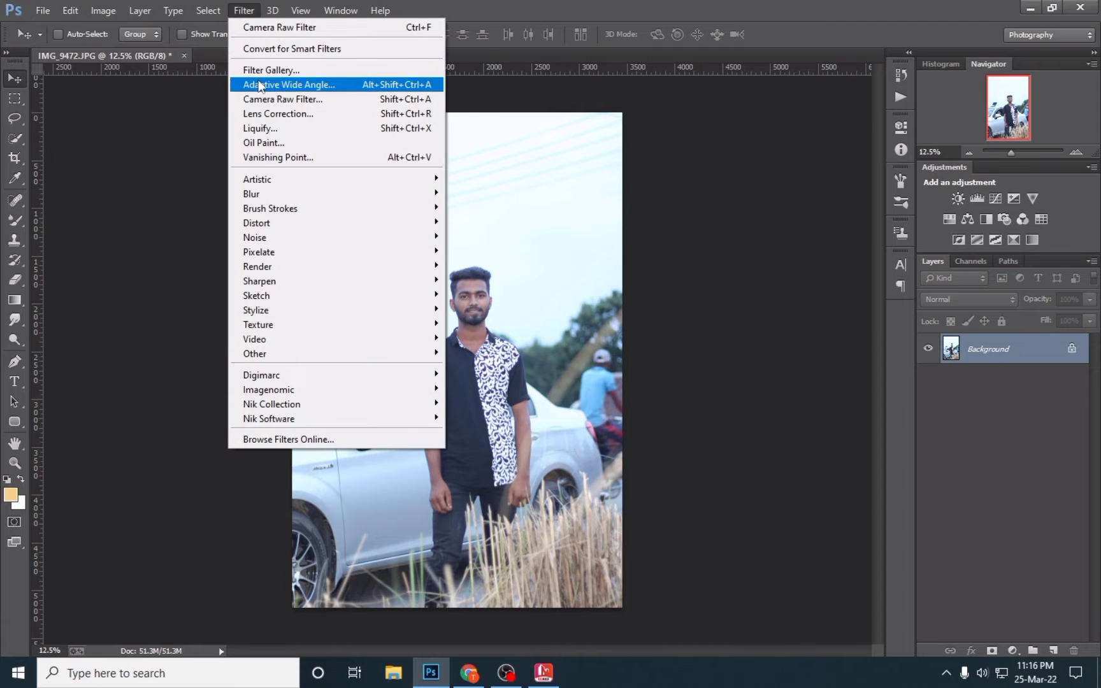
left_click(317, 99)
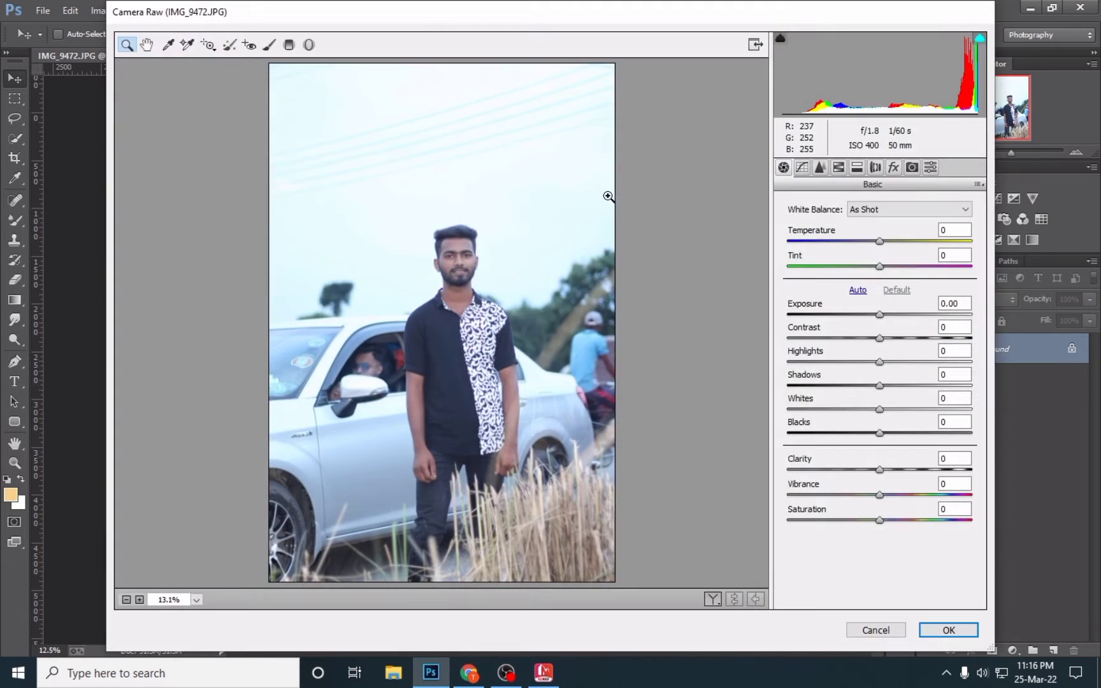
left_click_drag(879, 362, 769, 364)
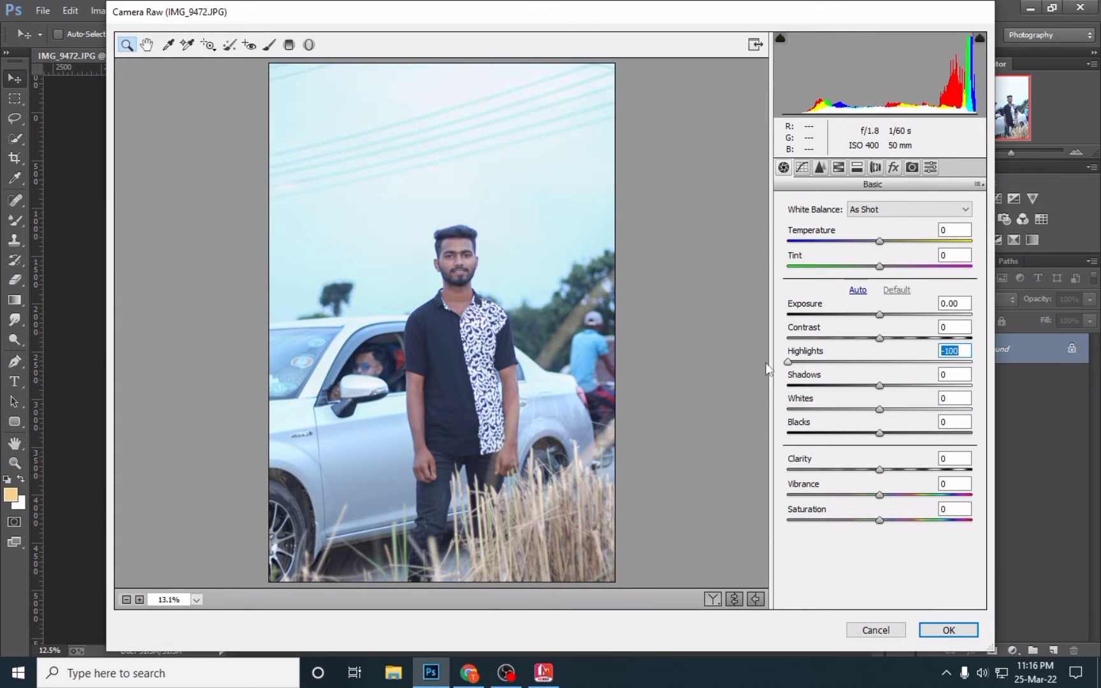
left_click(935, 630)
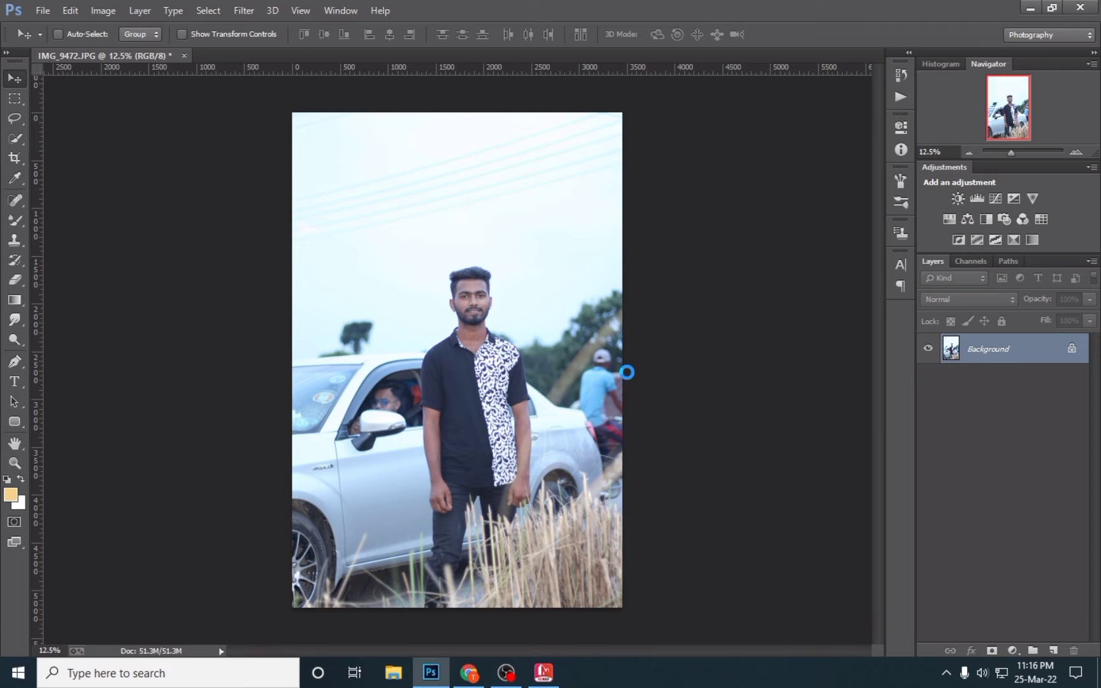
- Apply a second Camera Raw filter with Highlights pulled to -100
left_click(244, 11)
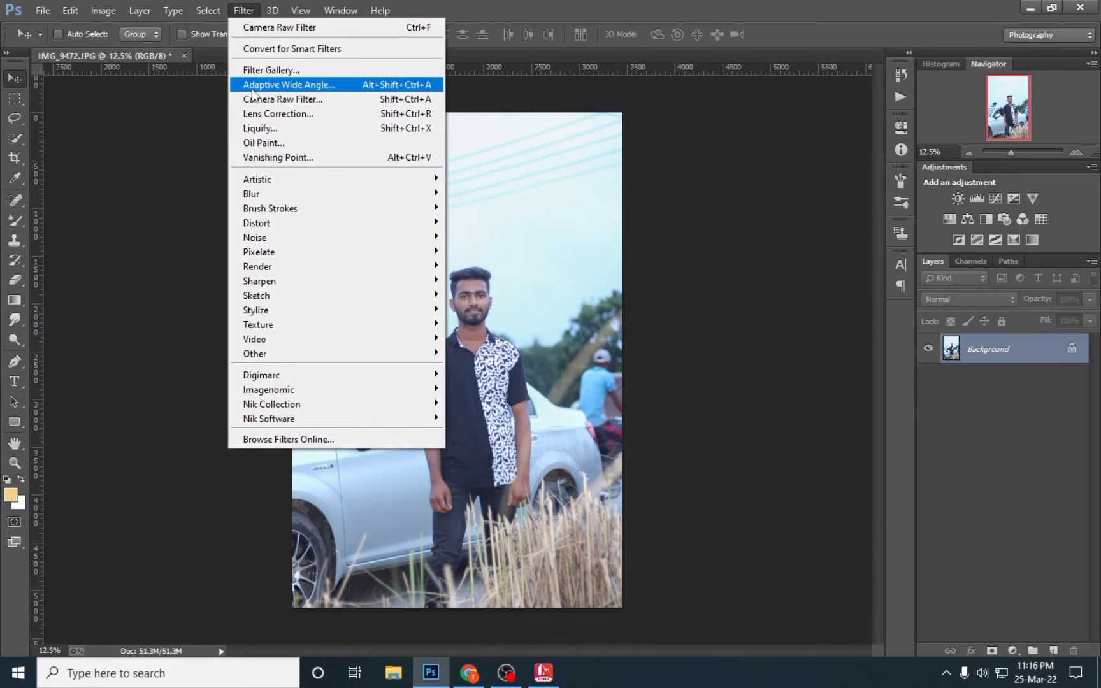
left_click(341, 100)
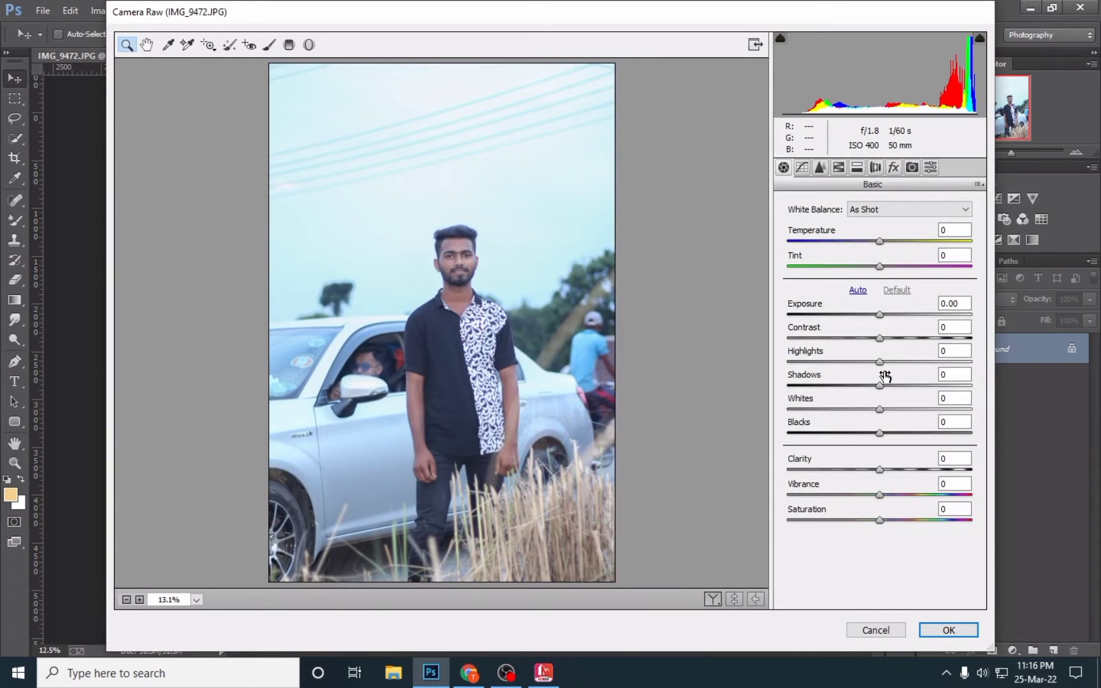
left_click_drag(879, 362, 781, 364)
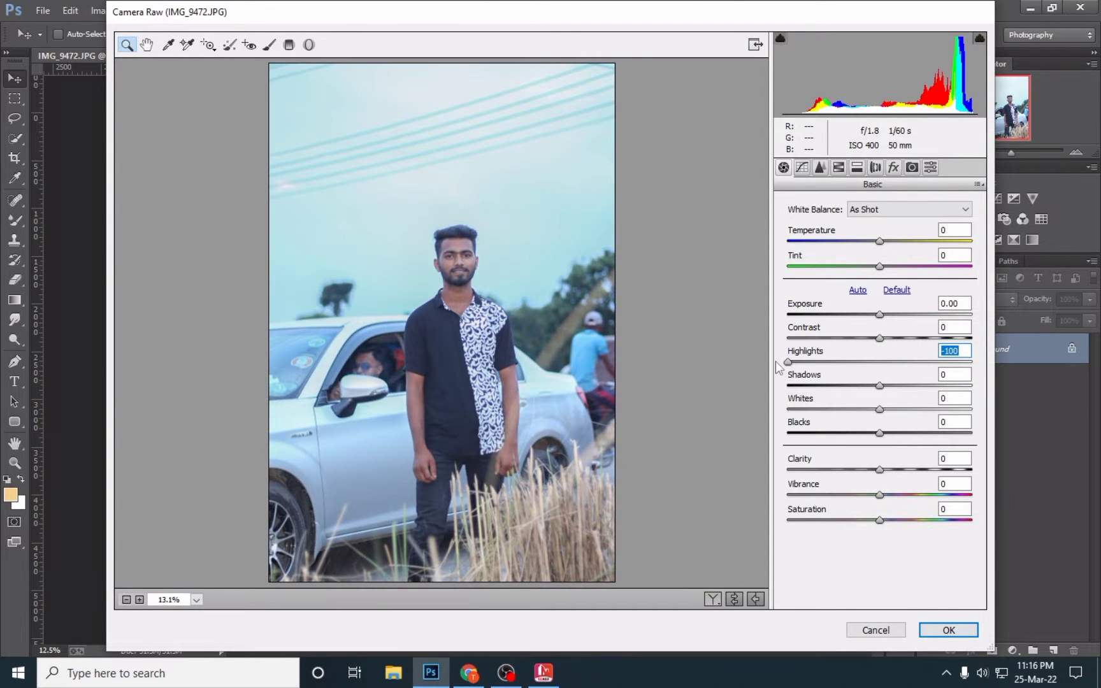
left_click(964, 630)
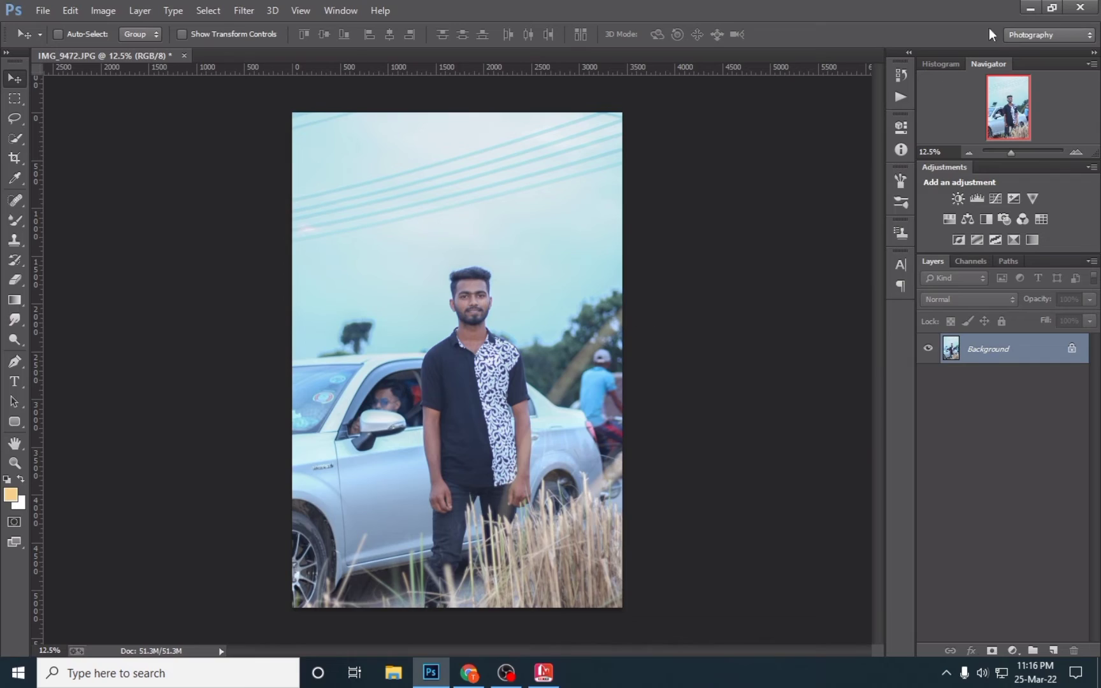
left_click(1030, 7)
right_click(551, 64)
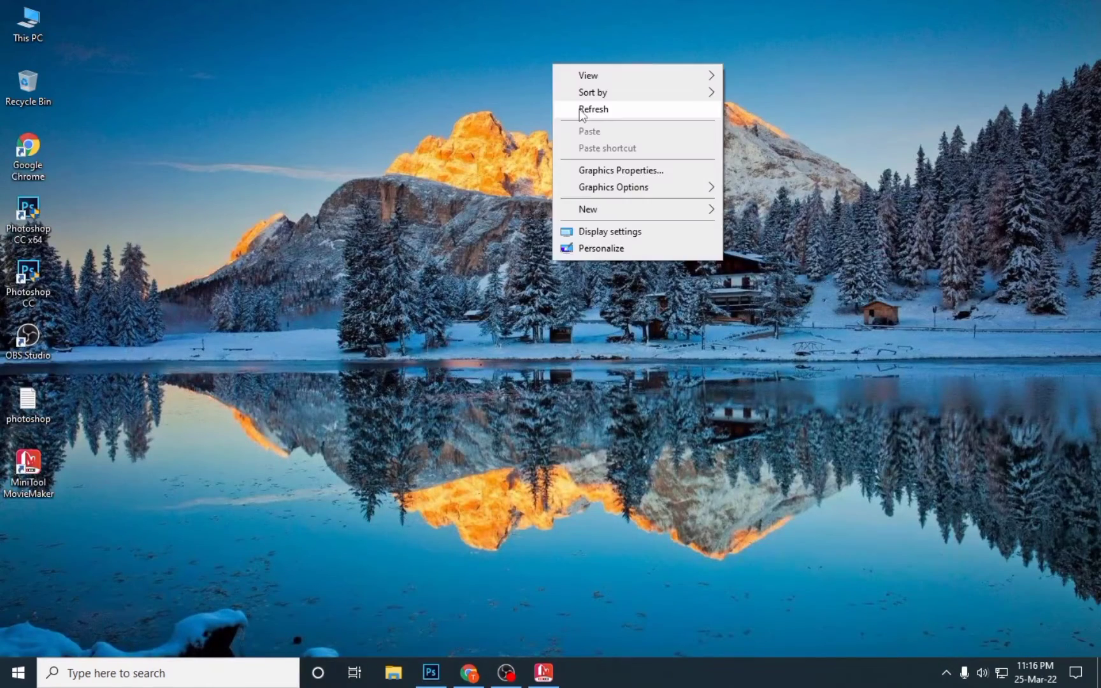
left_click(585, 108)
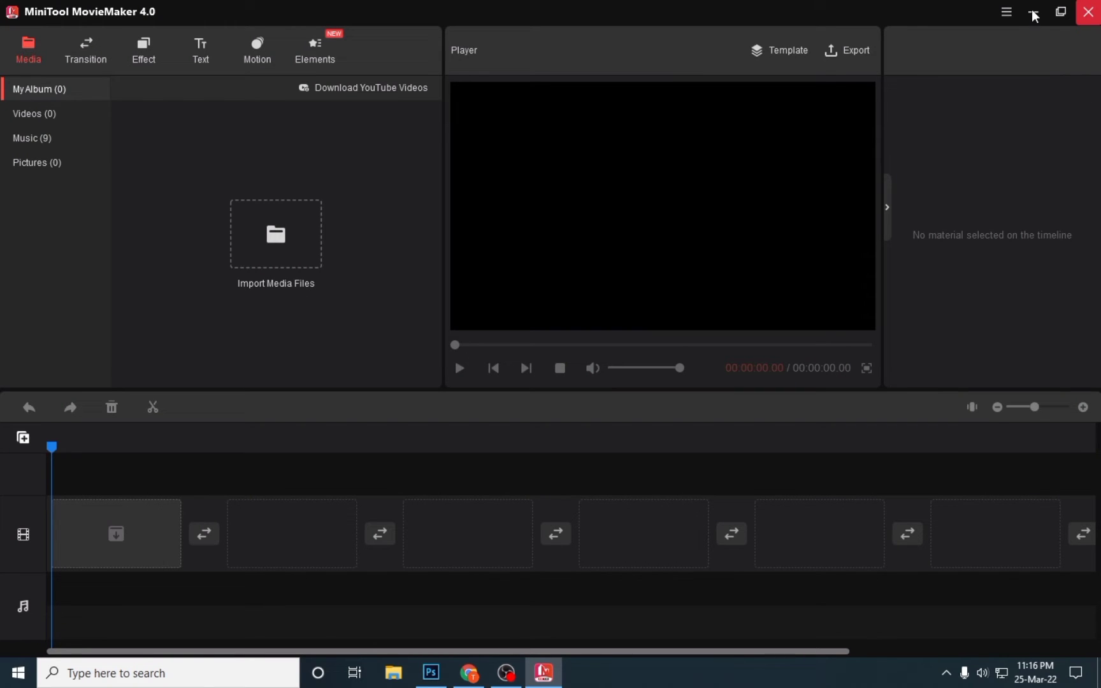
left_click(1089, 13)
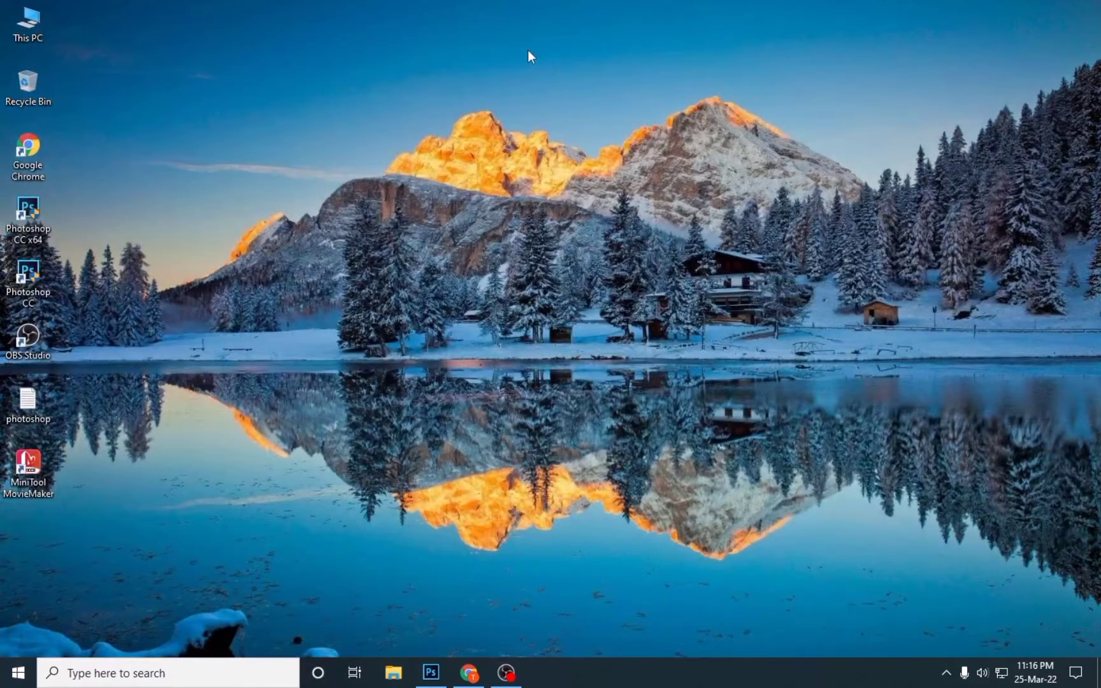
right_click(527, 50)
left_click(555, 94)
right_click(427, 65)
left_click(446, 109)
right_click(415, 63)
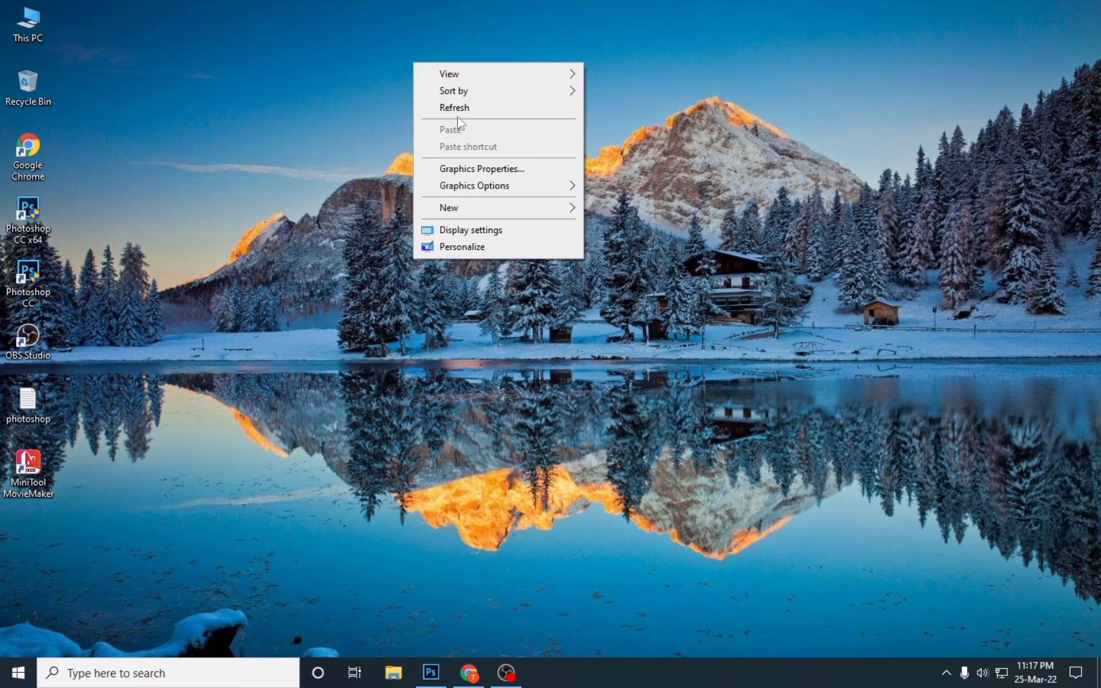
left_click(455, 109)
right_click(450, 88)
left_click(485, 132)
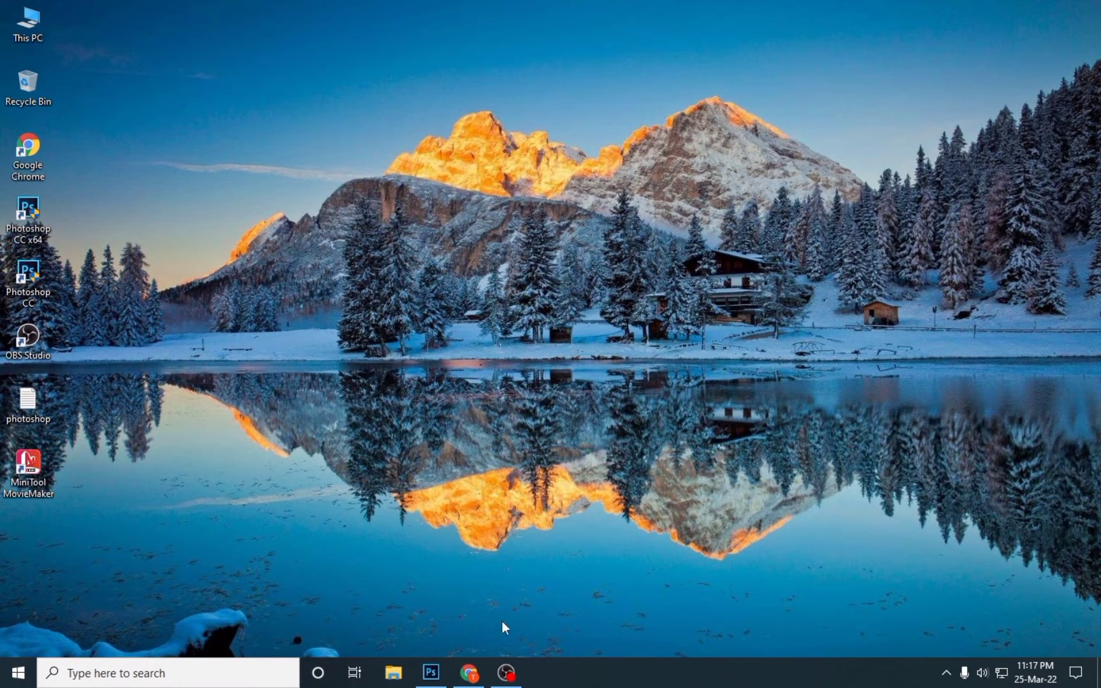
left_click(431, 672)
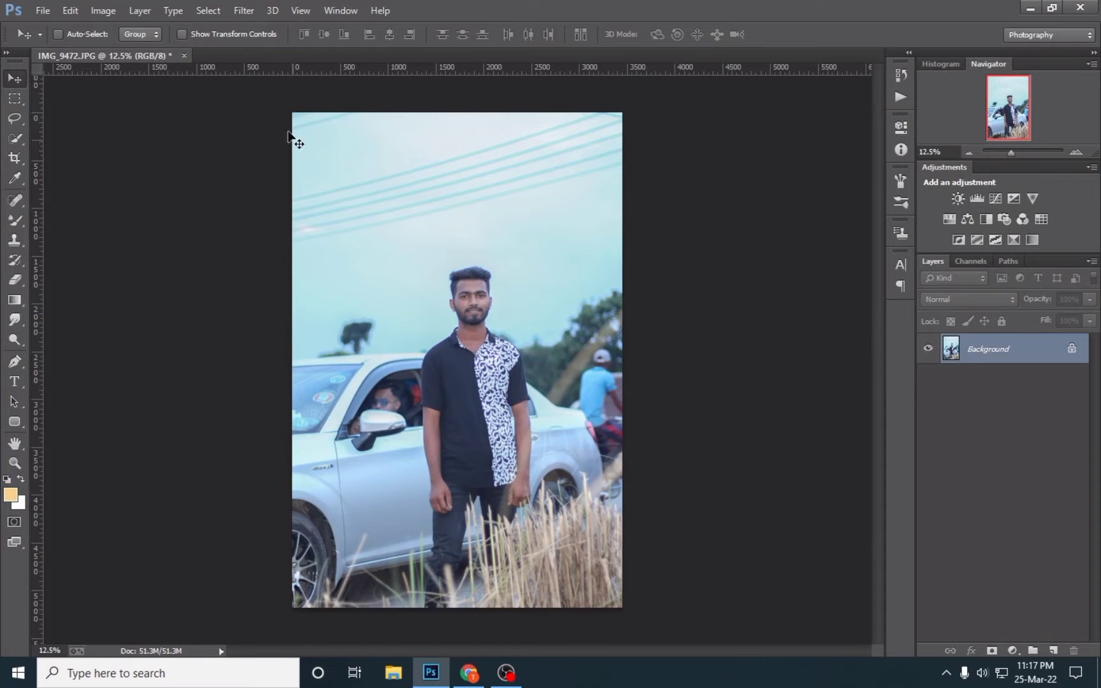
- Apply another Camera Raw filter with Highlights at -100
left_click(244, 10)
left_click(288, 100)
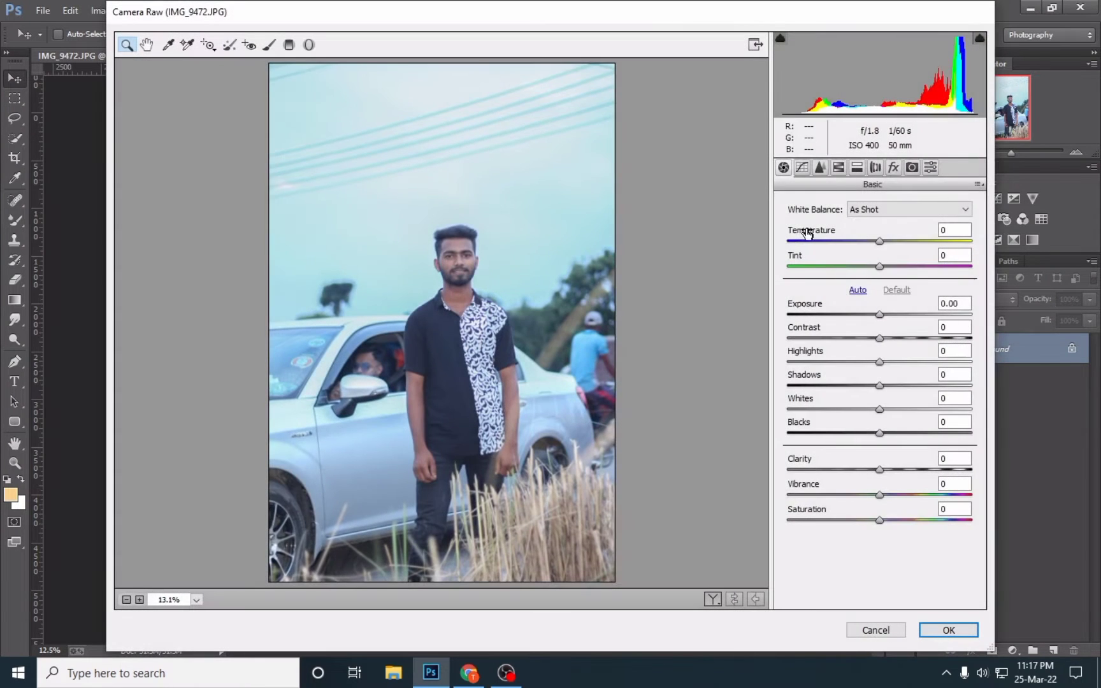
left_click_drag(879, 361, 747, 364)
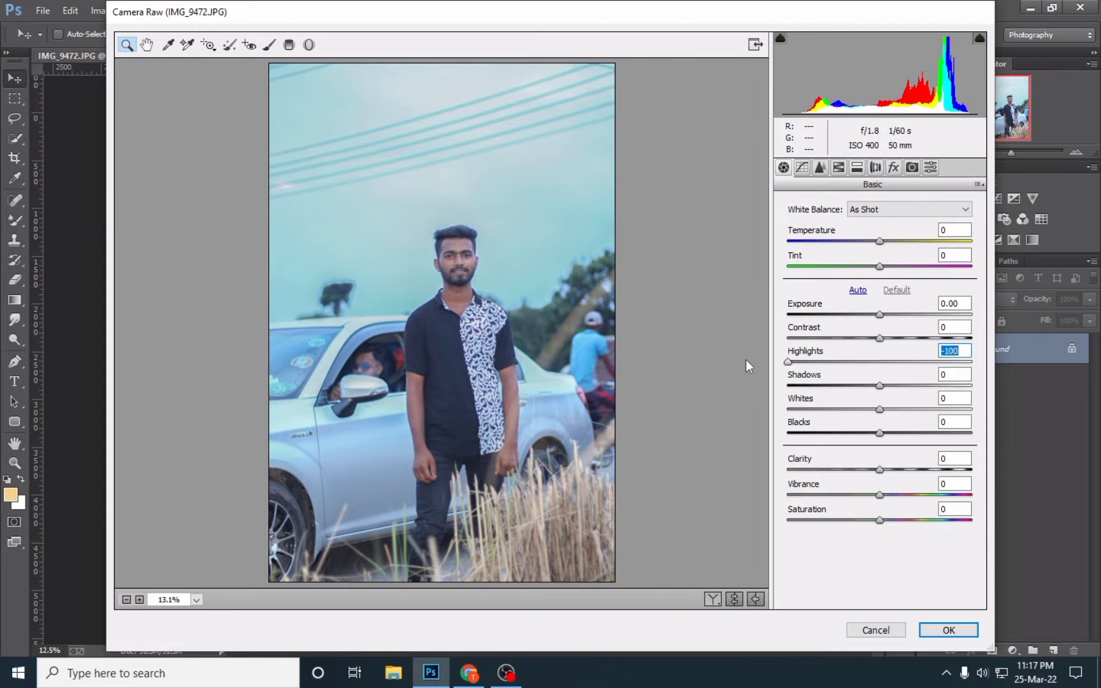
left_click(947, 629)
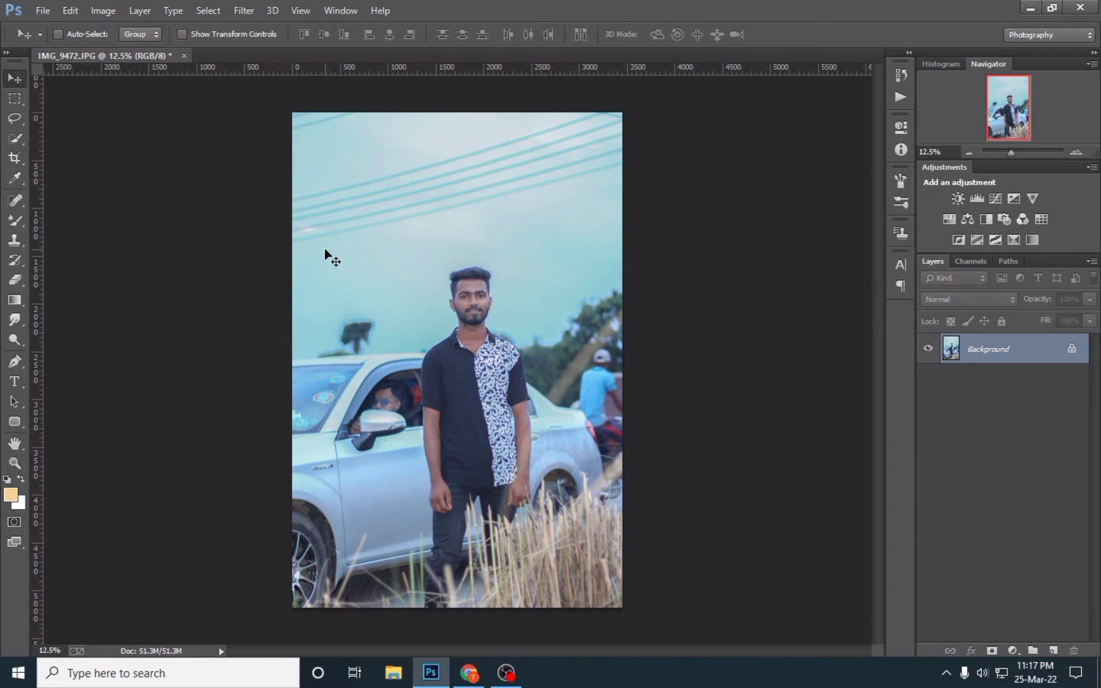
- In a new Camera Raw filter, set Contrast +28, Whites -87, Blacks -61, Clarity +63
left_click(244, 11)
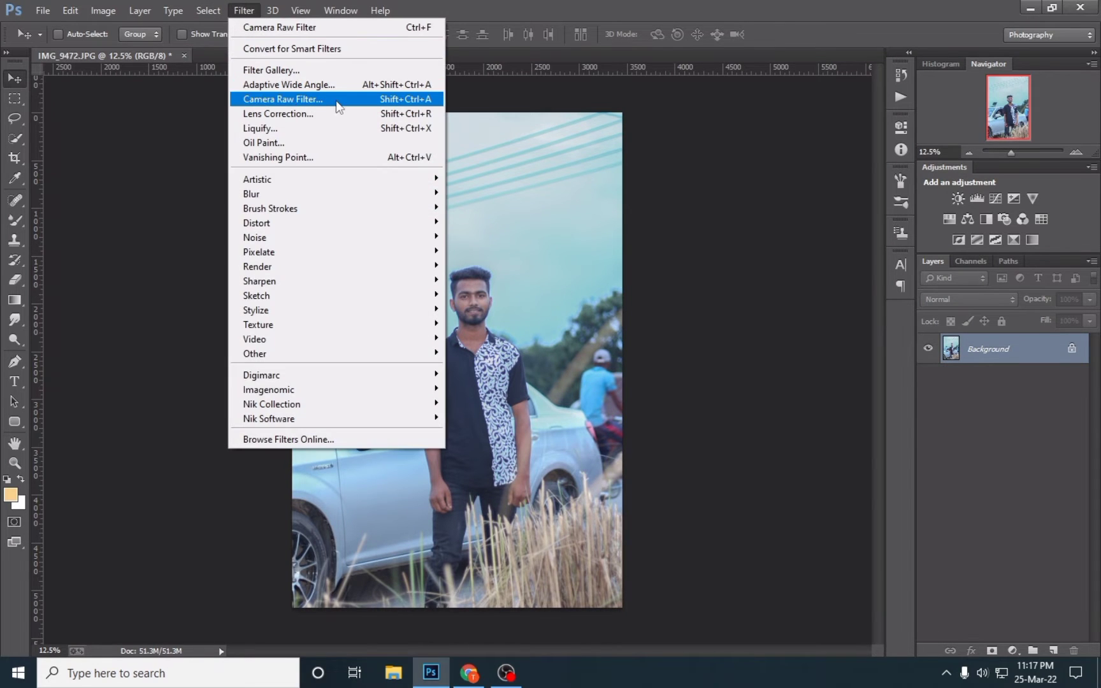
left_click(337, 104)
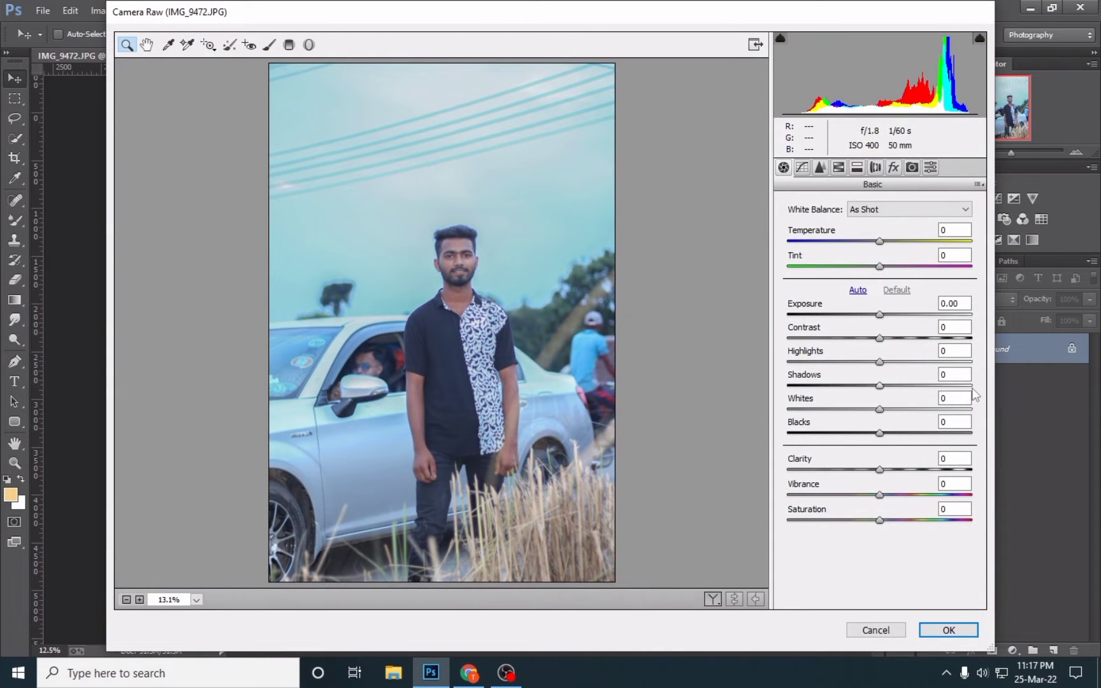
left_click_drag(879, 338, 906, 337)
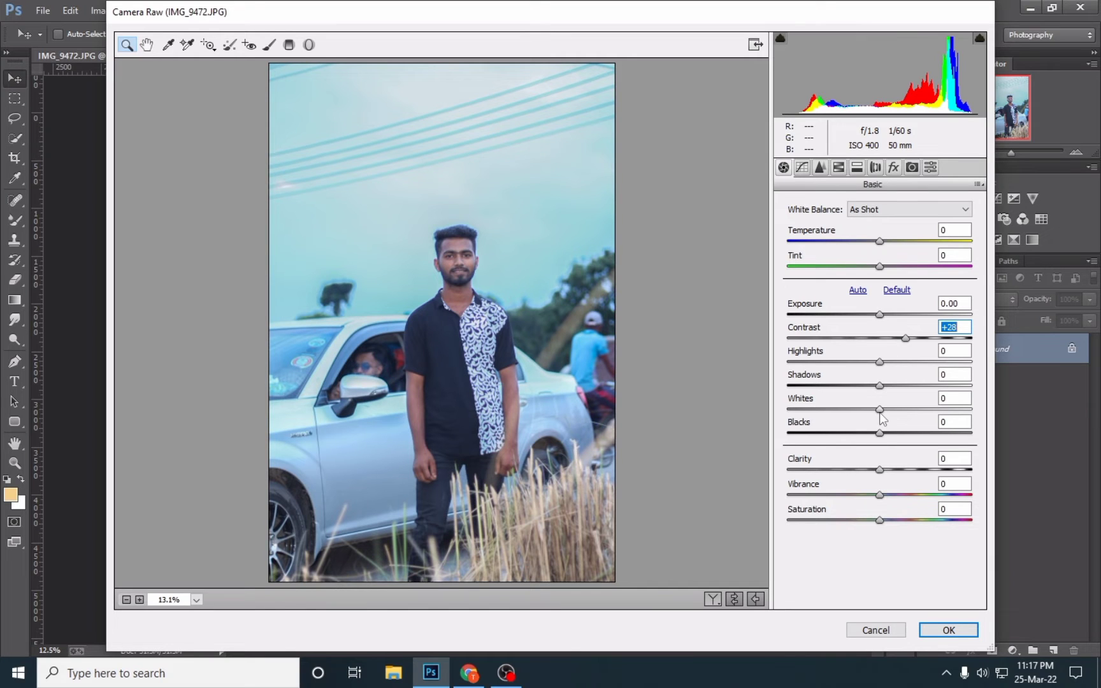
mouse_move(879, 409)
left_mouse_down()
mouse_move(789, 409)
mouse_move(817, 409)
left_mouse_up()
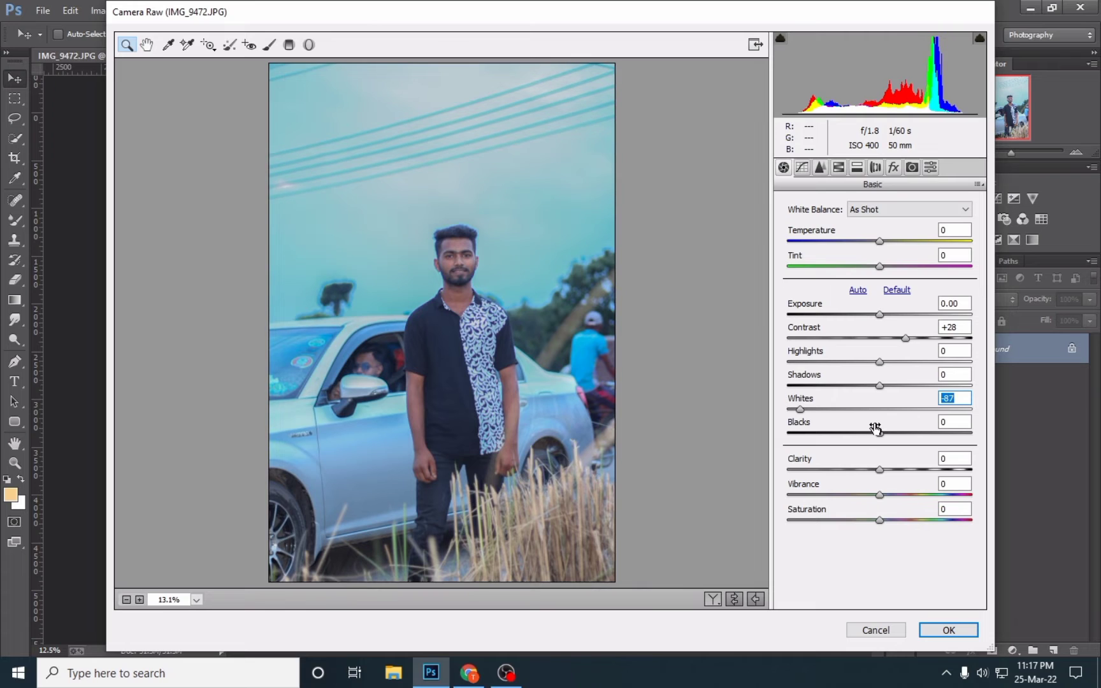
left_click(834, 433)
left_click(834, 434)
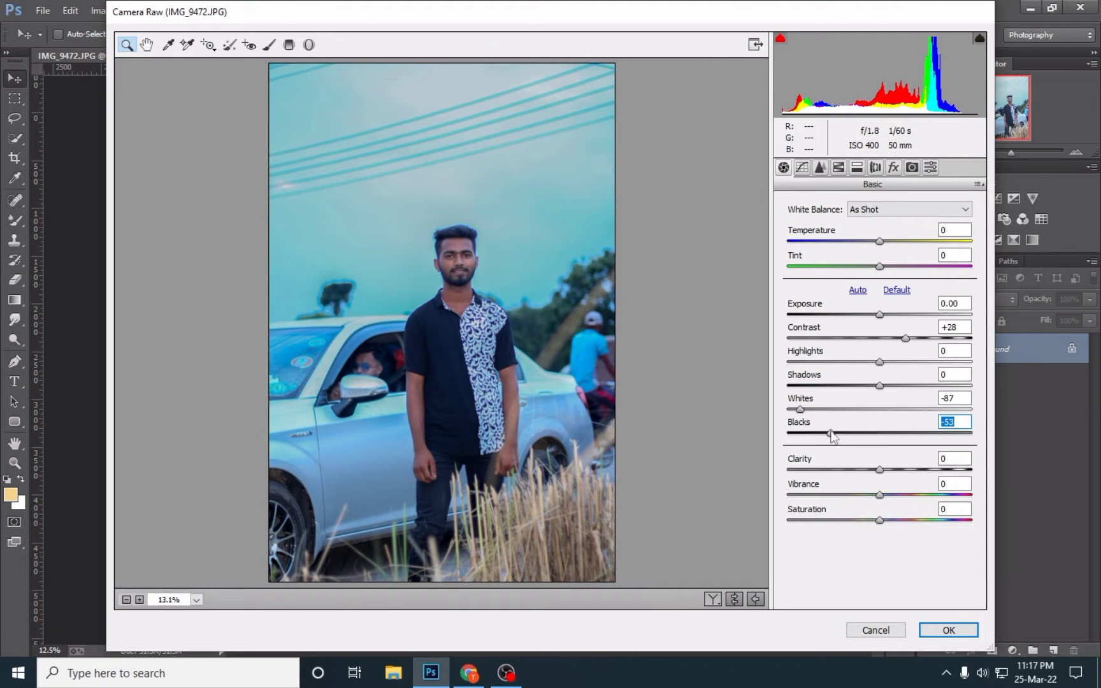
left_click_drag(834, 435, 823, 432)
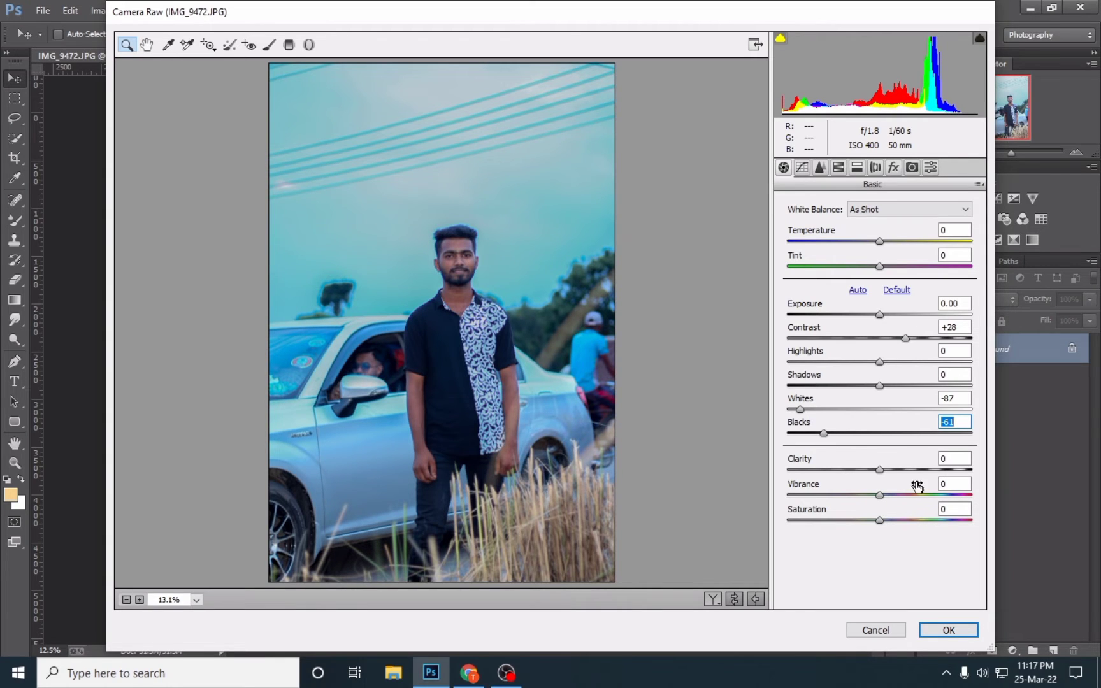
left_click(931, 469)
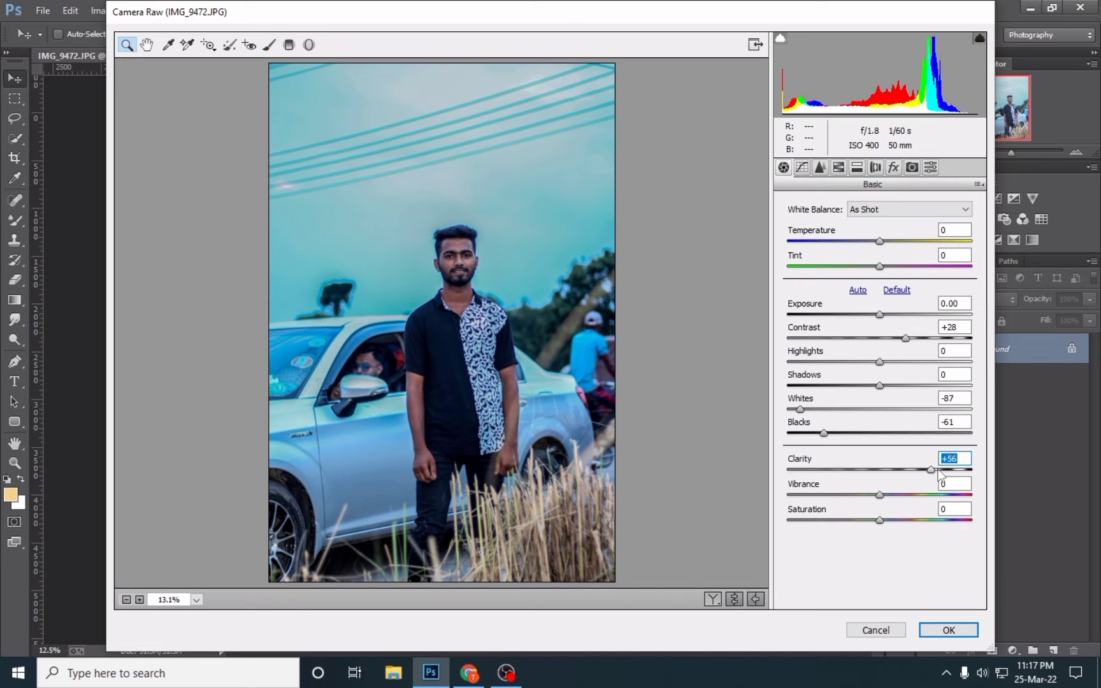
left_click(937, 469)
- Set HSL hues: Oranges +25, Yellows -69, Greens -100, Blues +29
left_click(803, 168)
left_click(839, 168)
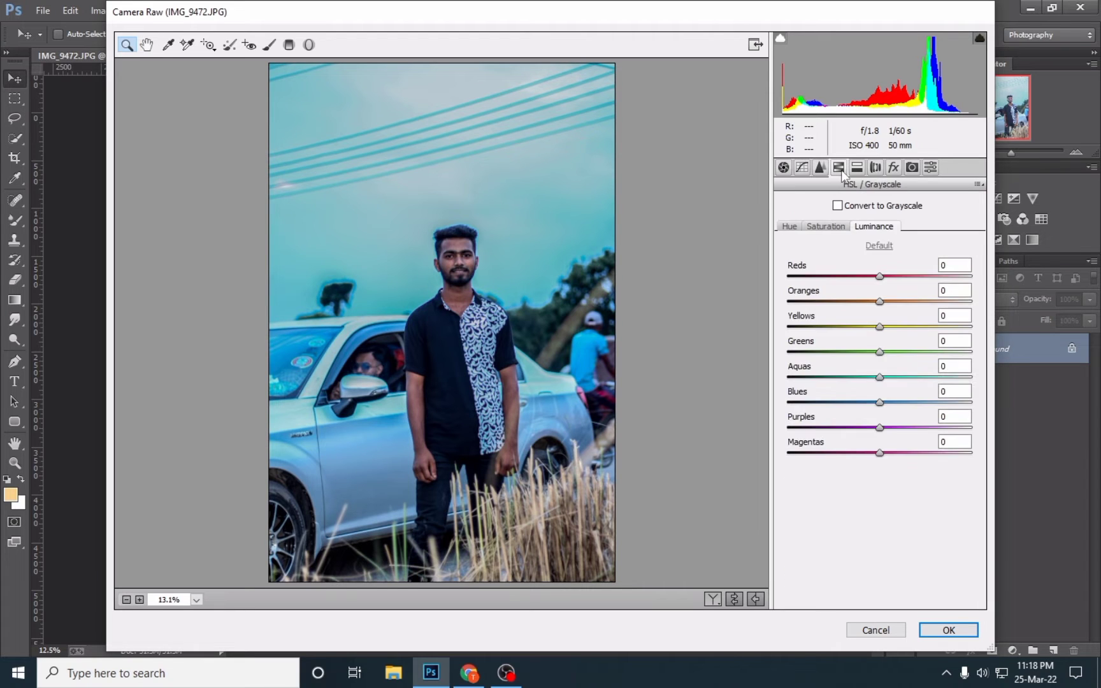
left_click(785, 228)
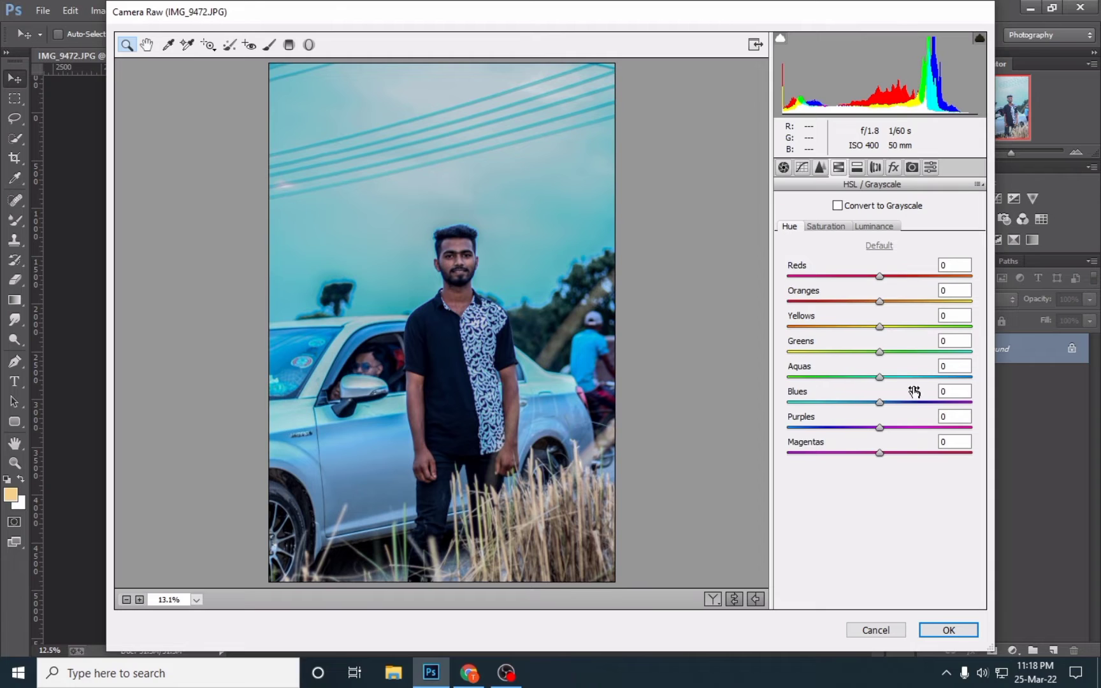
left_click_drag(879, 326, 813, 324)
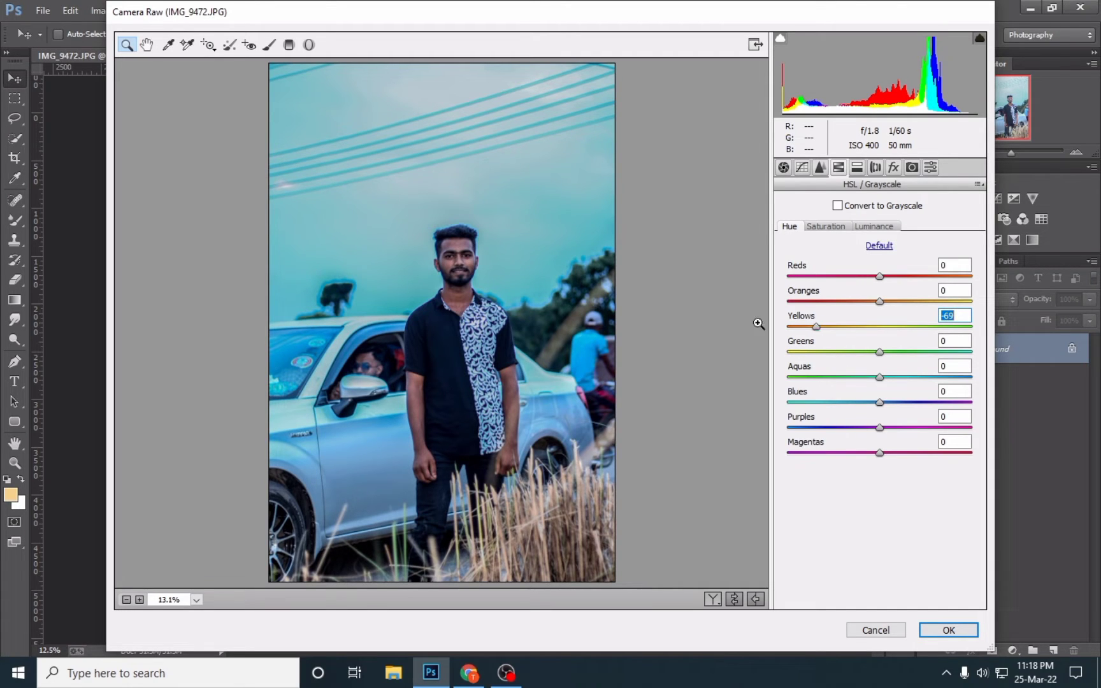
left_click(907, 300)
left_click_drag(907, 299, 902, 301)
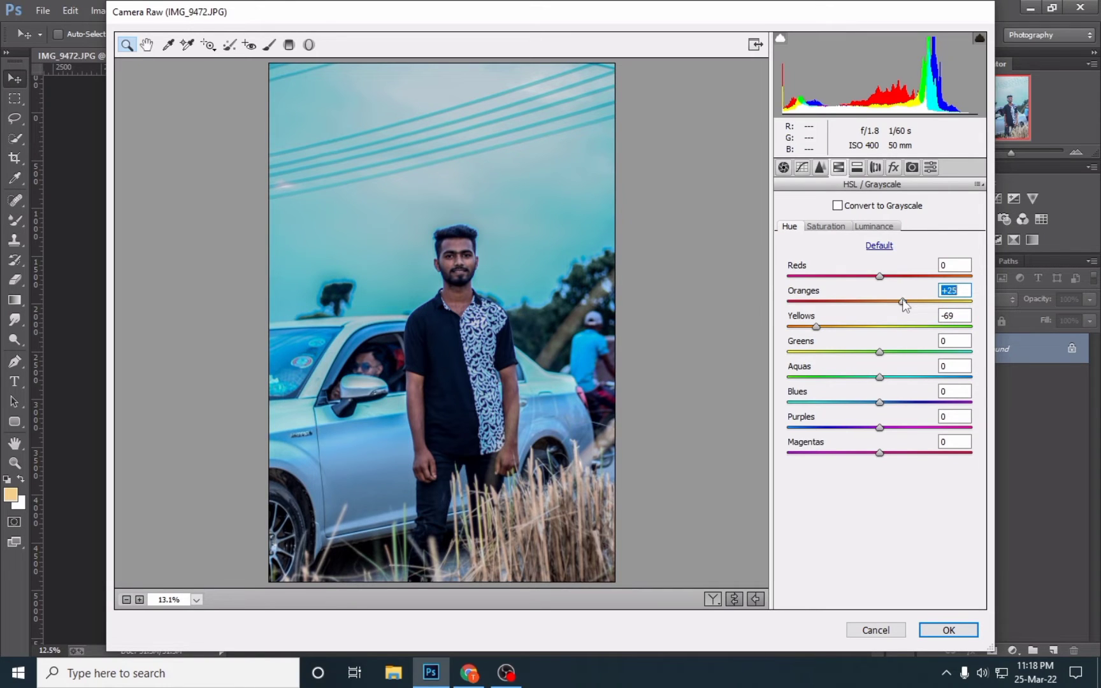
left_click_drag(880, 352, 760, 352)
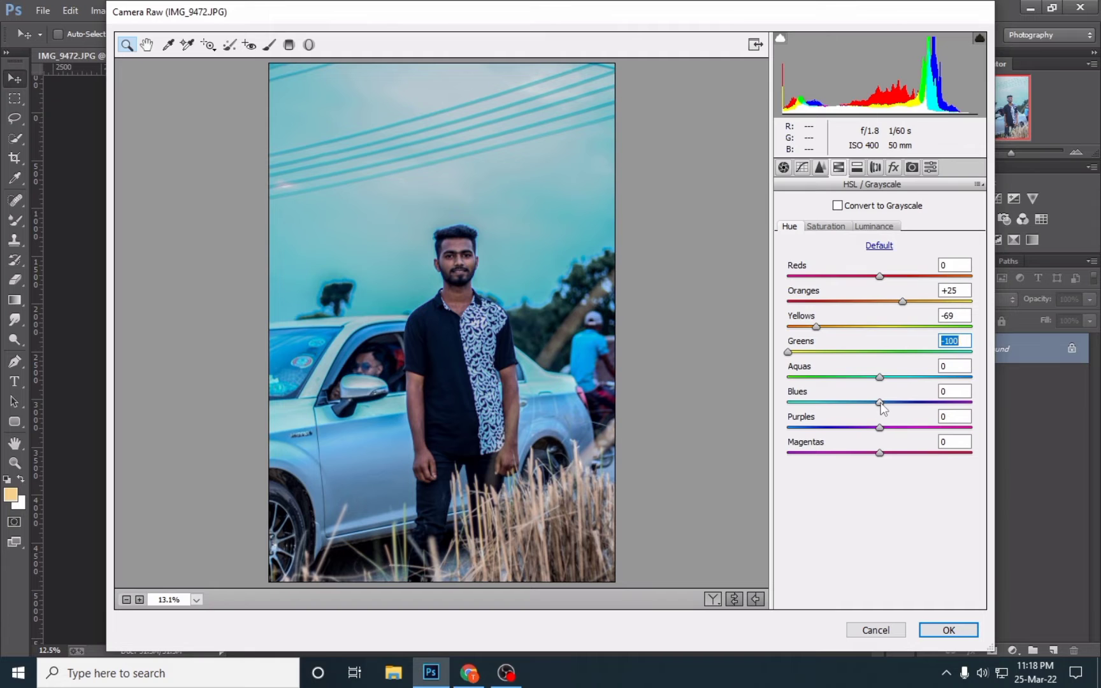
mouse_move(880, 402)
left_mouse_down()
mouse_move(934, 403)
mouse_move(840, 403)
mouse_move(895, 403)
mouse_move(856, 402)
mouse_move(883, 407)
left_mouse_up()
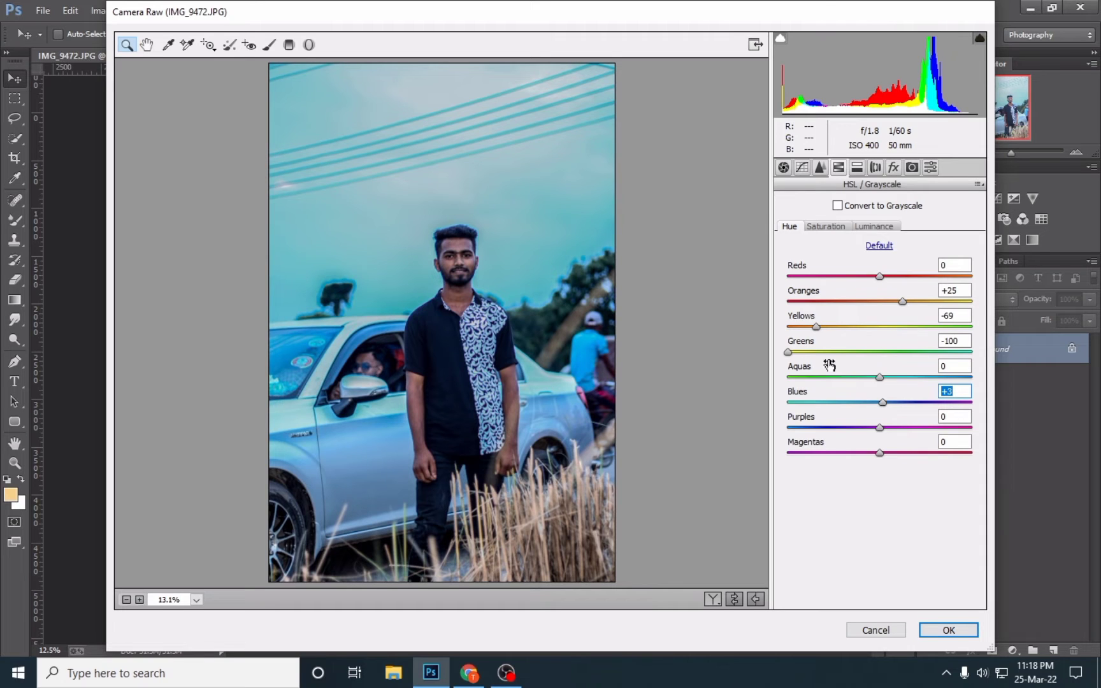
- Set Oranges saturation to -41 and Yellows saturation to -100
left_click(825, 228)
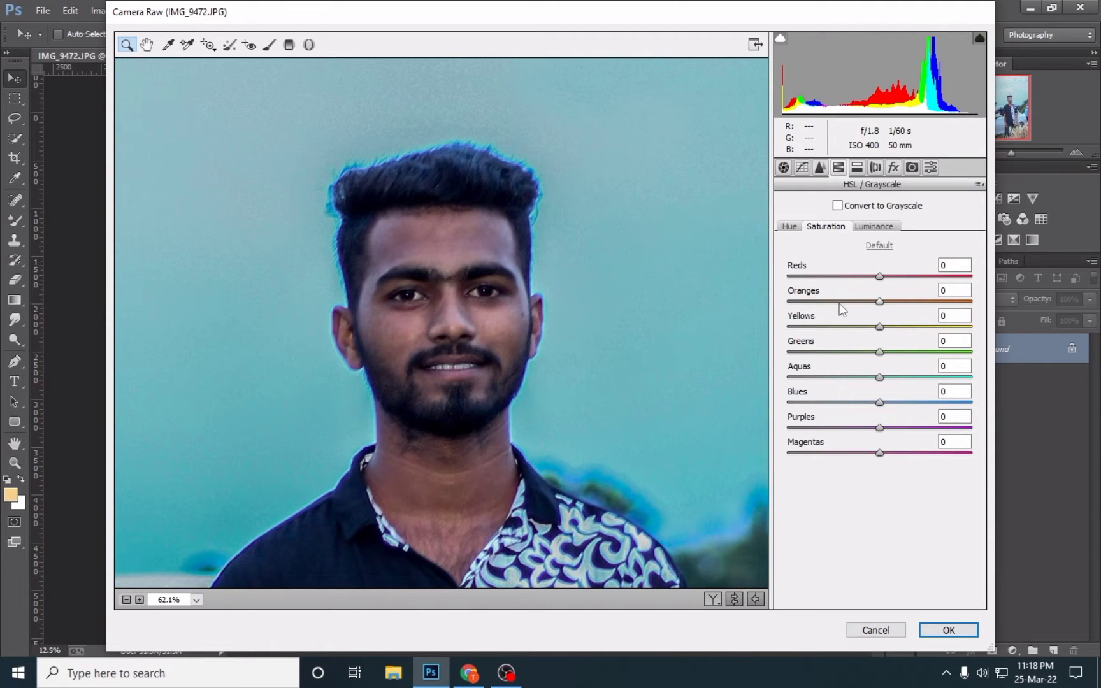
left_click(839, 303)
left_click(852, 301)
left_click_drag(852, 301, 929, 301)
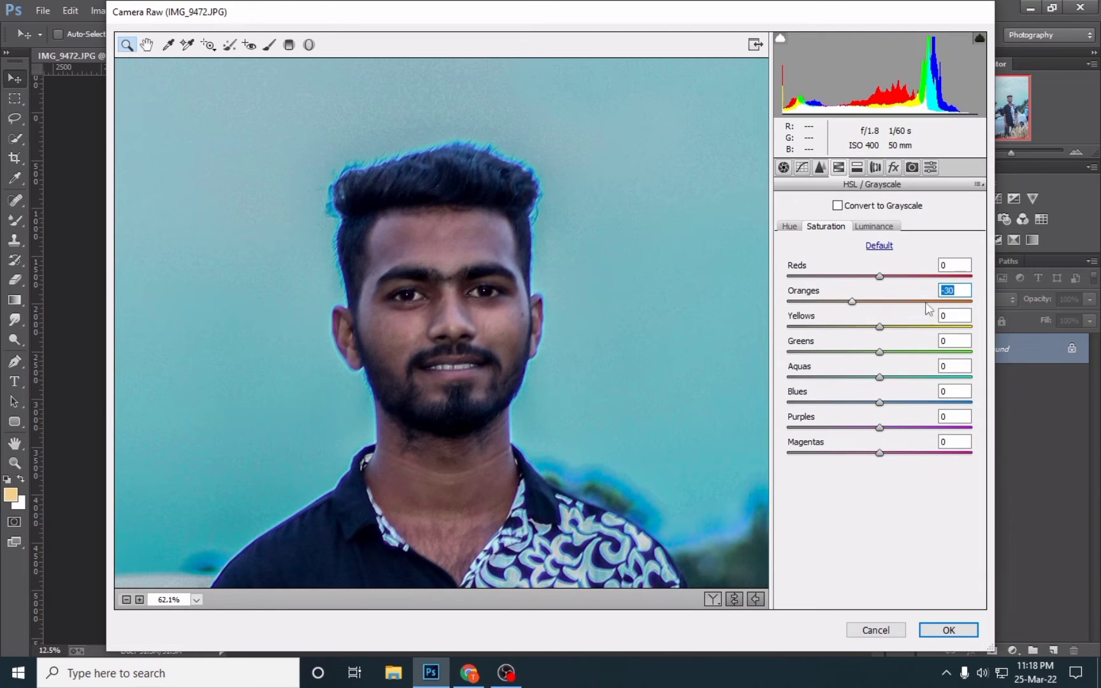
left_click(842, 303)
left_click_drag(879, 327, 776, 340)
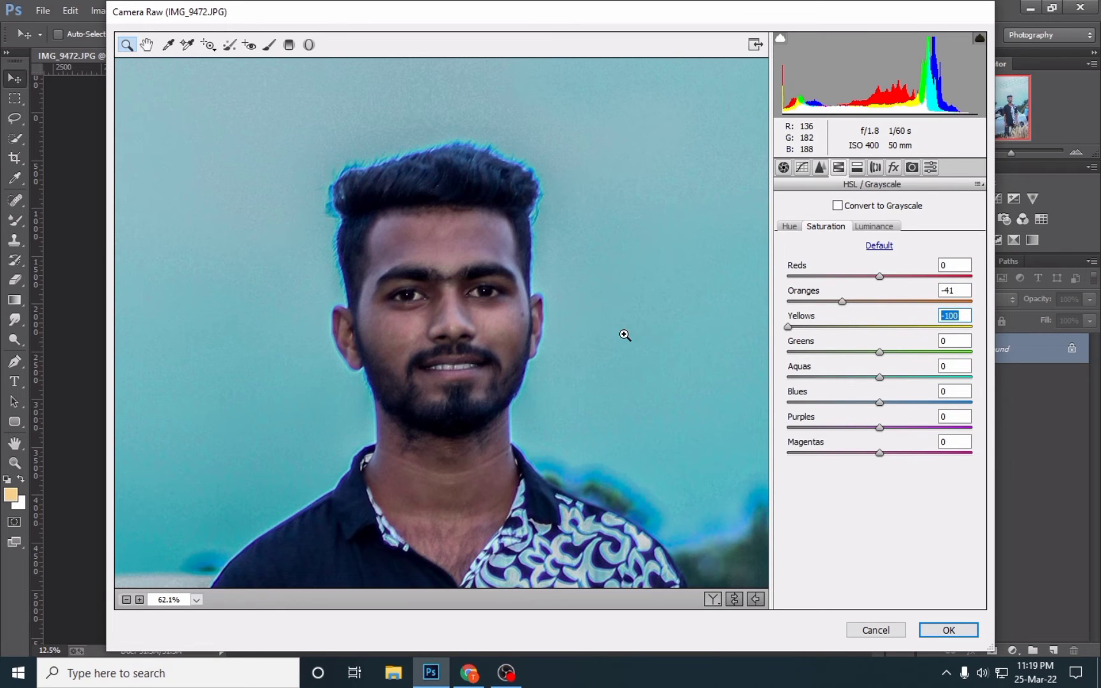
- Set Greens and Aquas saturation to -100 and Blues saturation to -33
key("ctrl+minus")
key("ctrl+minus")
key("ctrl+minus")
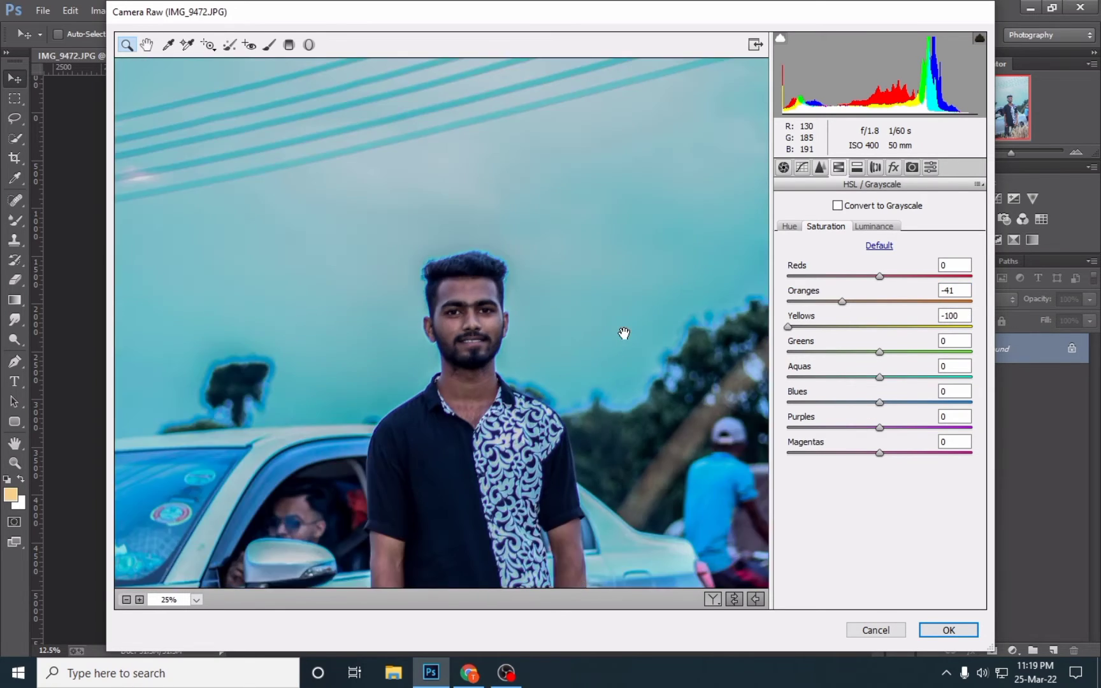
key("ctrl+minus")
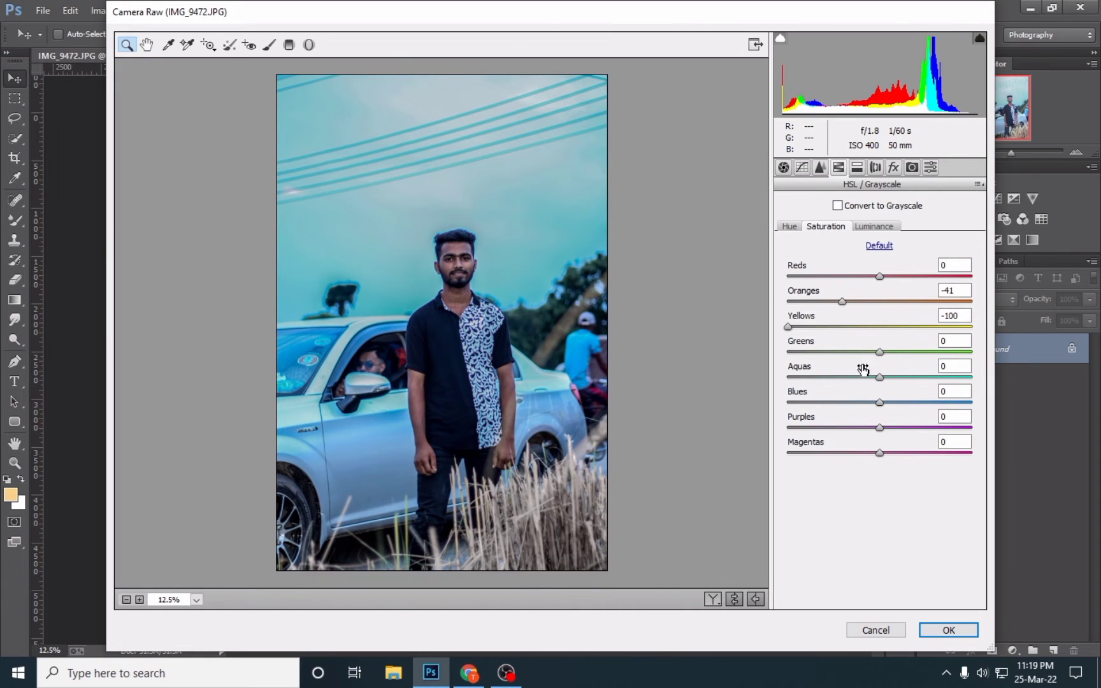
left_click_drag(879, 353, 788, 353)
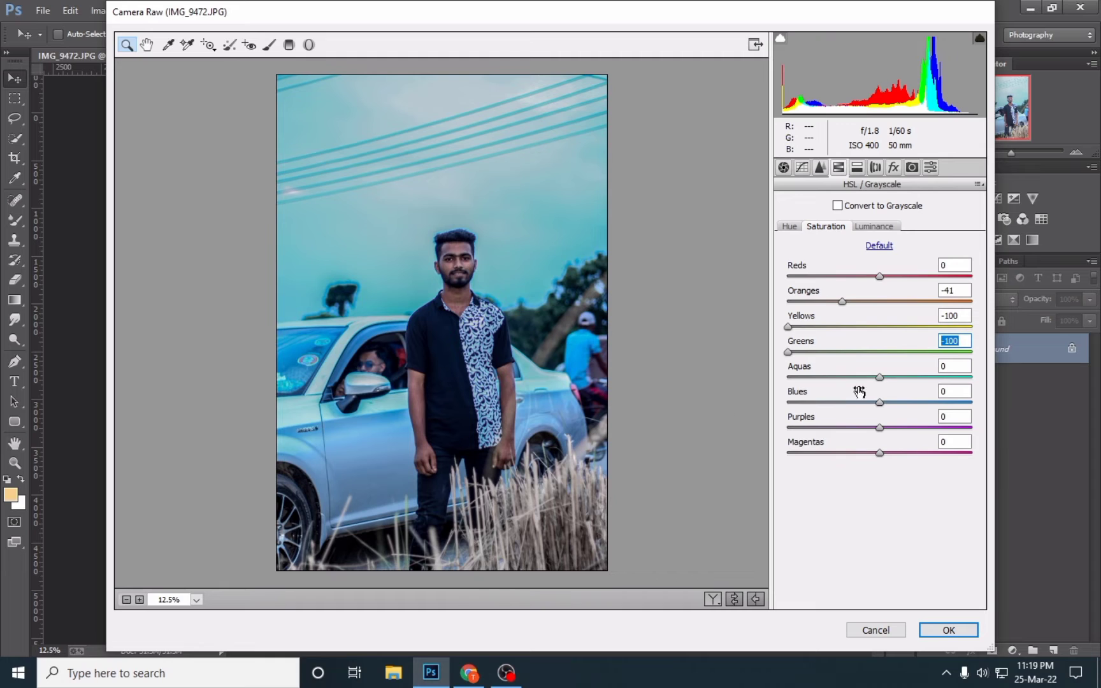
left_click_drag(879, 377, 741, 381)
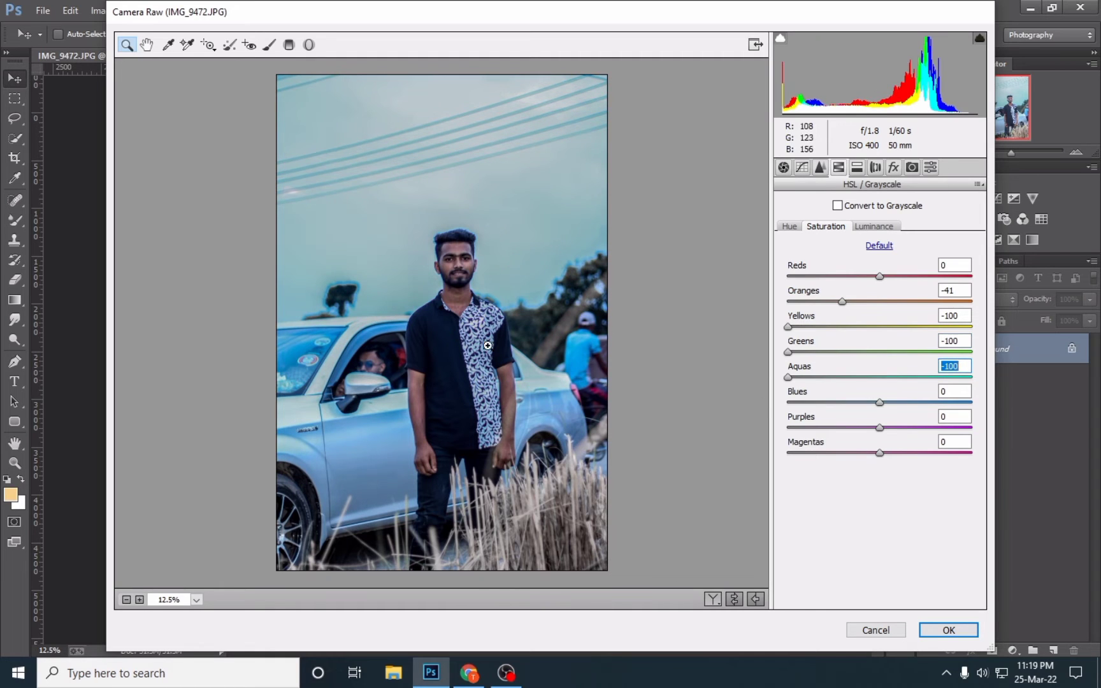
left_click(829, 402)
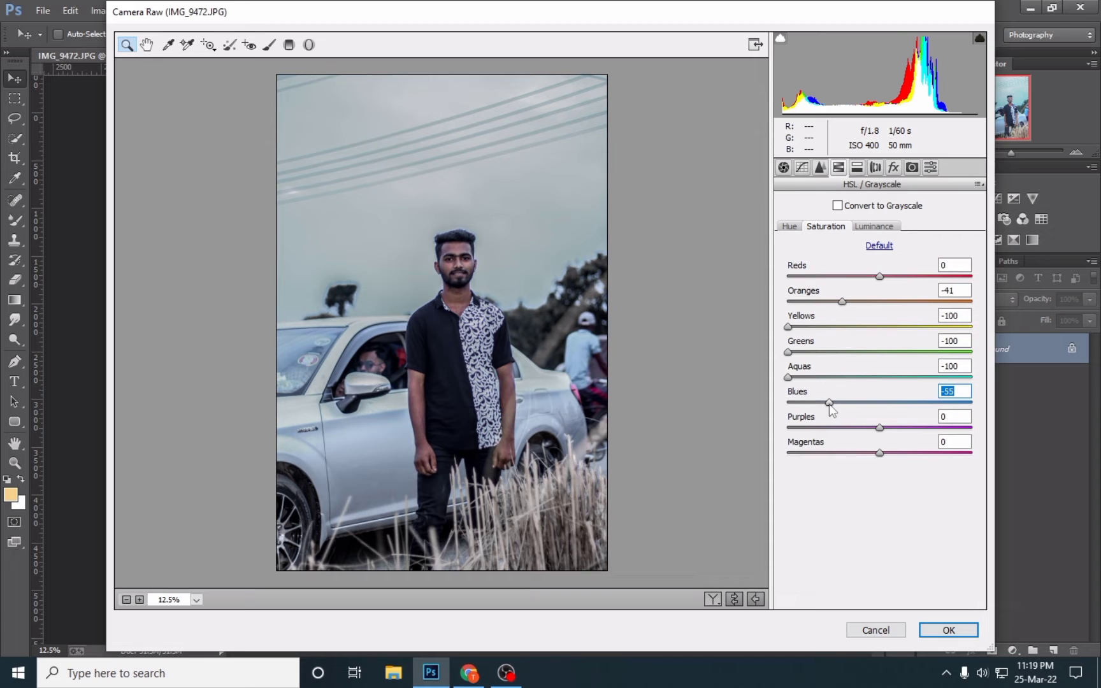
left_click_drag(829, 402, 854, 406)
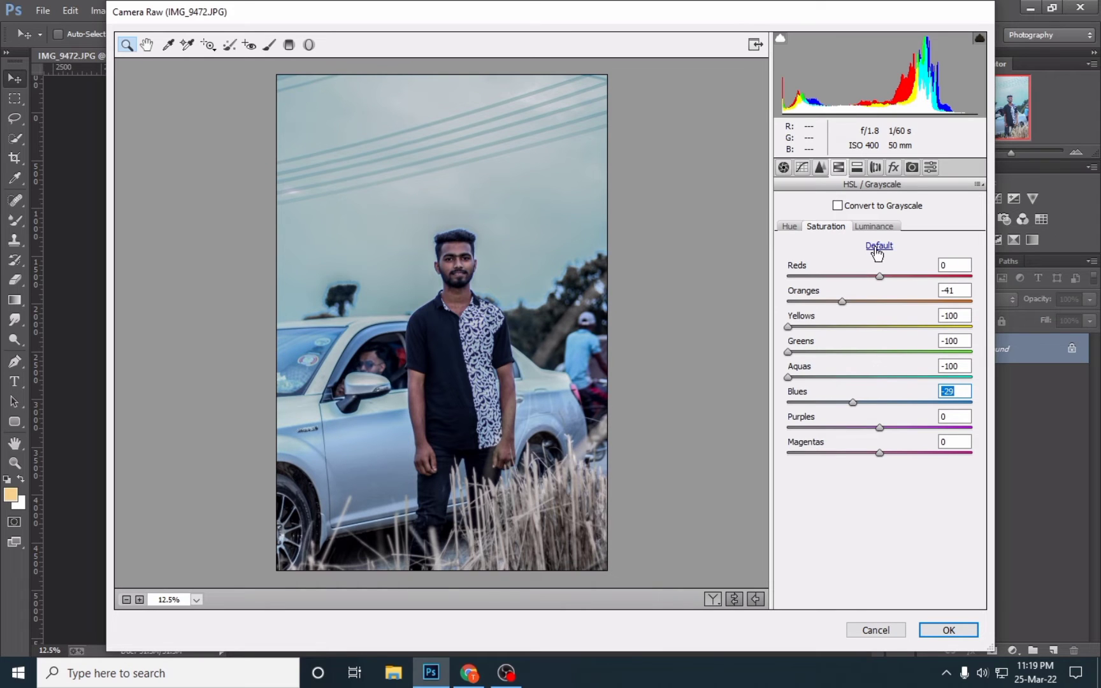
left_click(878, 227)
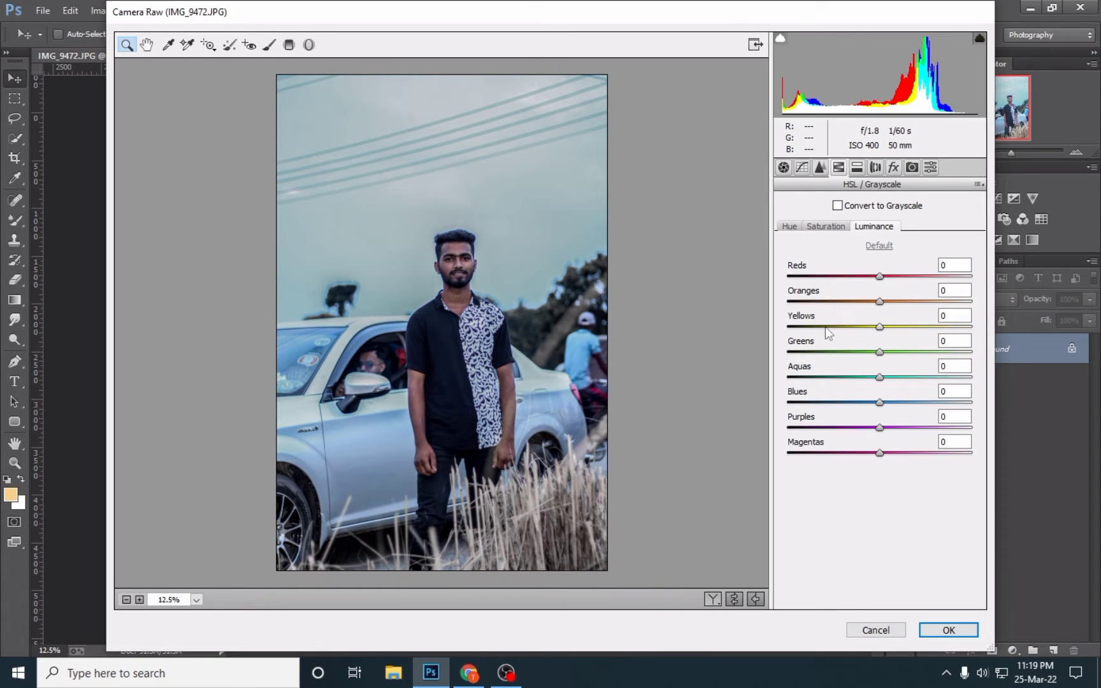
- Set luminance Oranges +14, Yellows +24, and split-tone highlights at hue 206, saturation 26
left_click(893, 302)
left_click(901, 326)
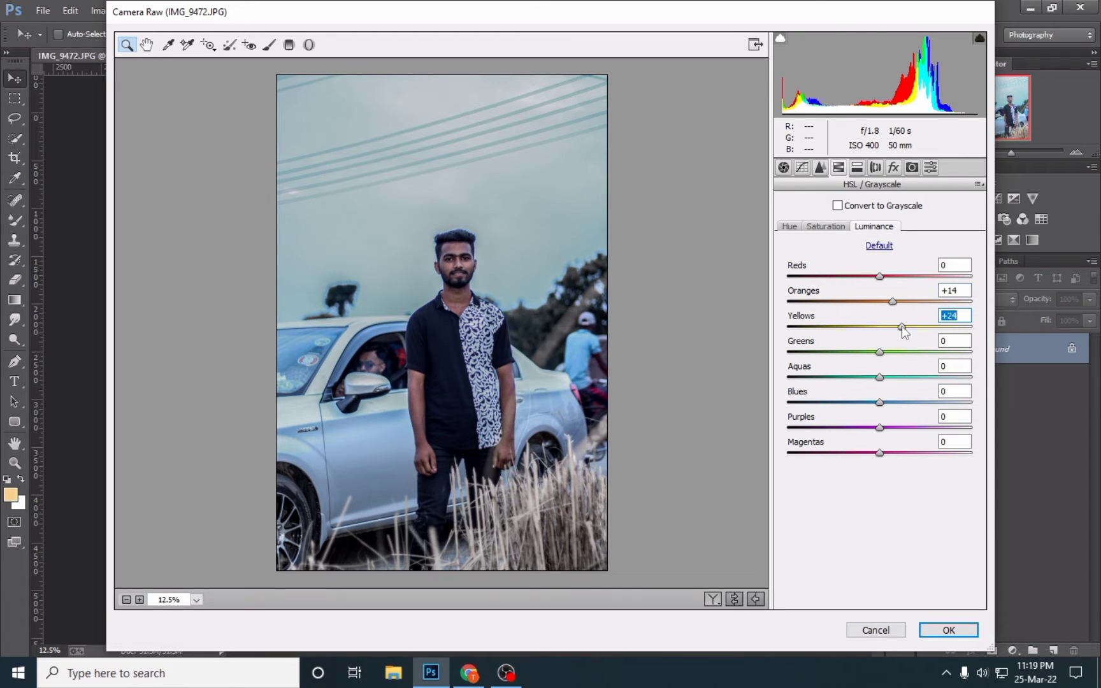
left_click(856, 169)
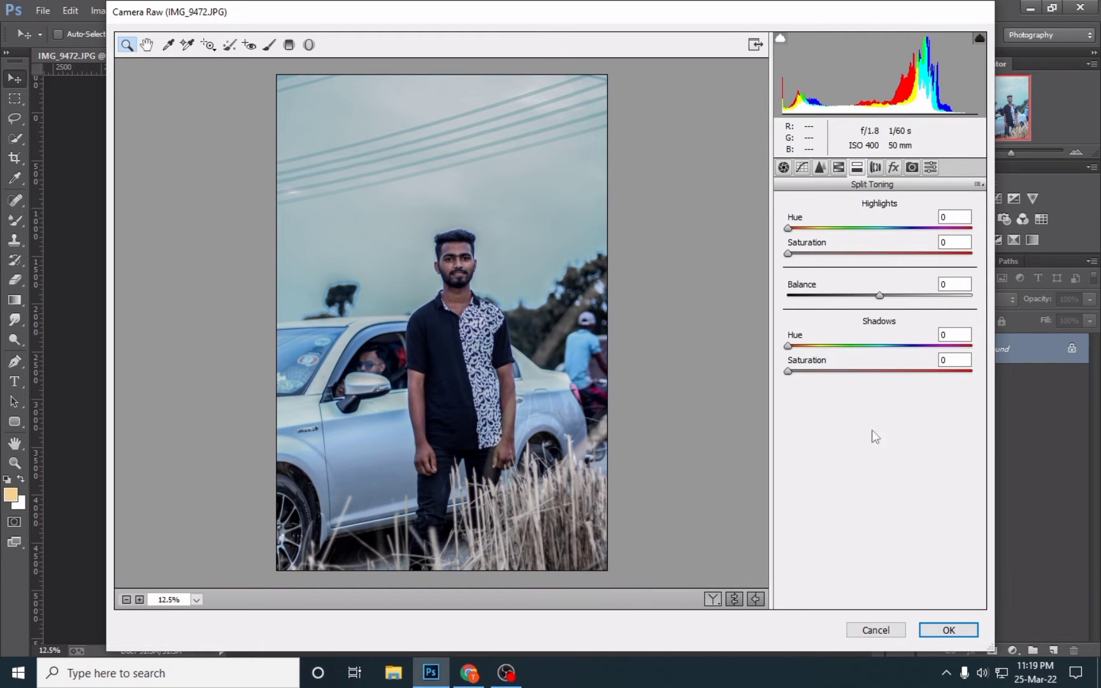
left_click(885, 228)
left_click_drag(887, 228, 892, 228)
left_click(824, 253)
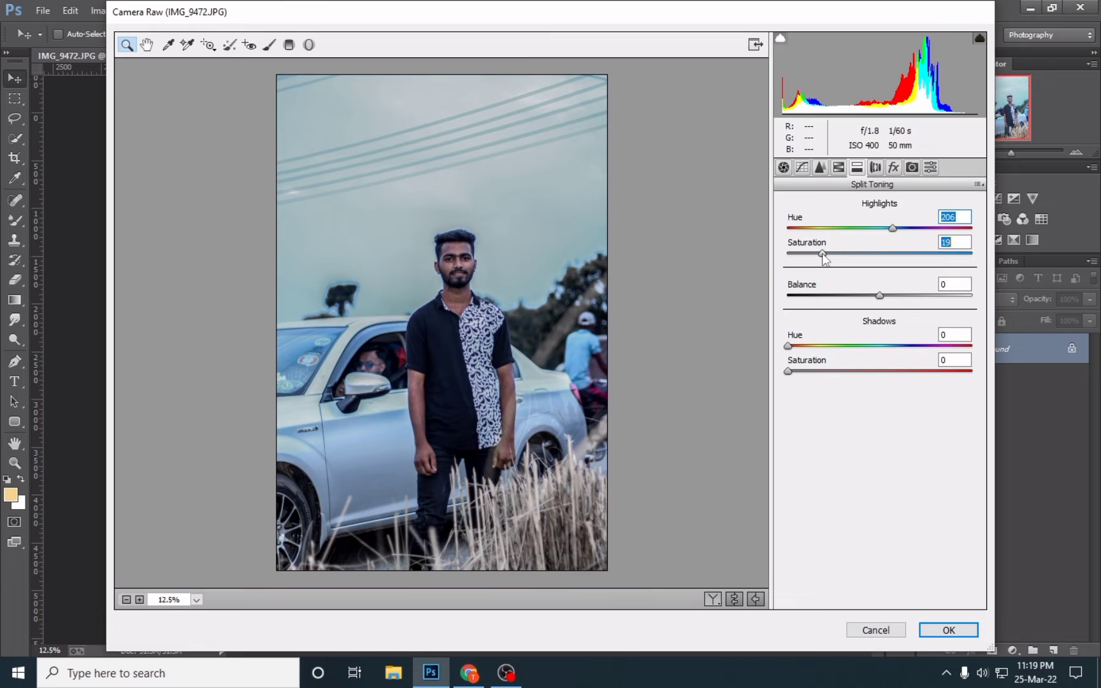
left_click_drag(823, 253, 835, 253)
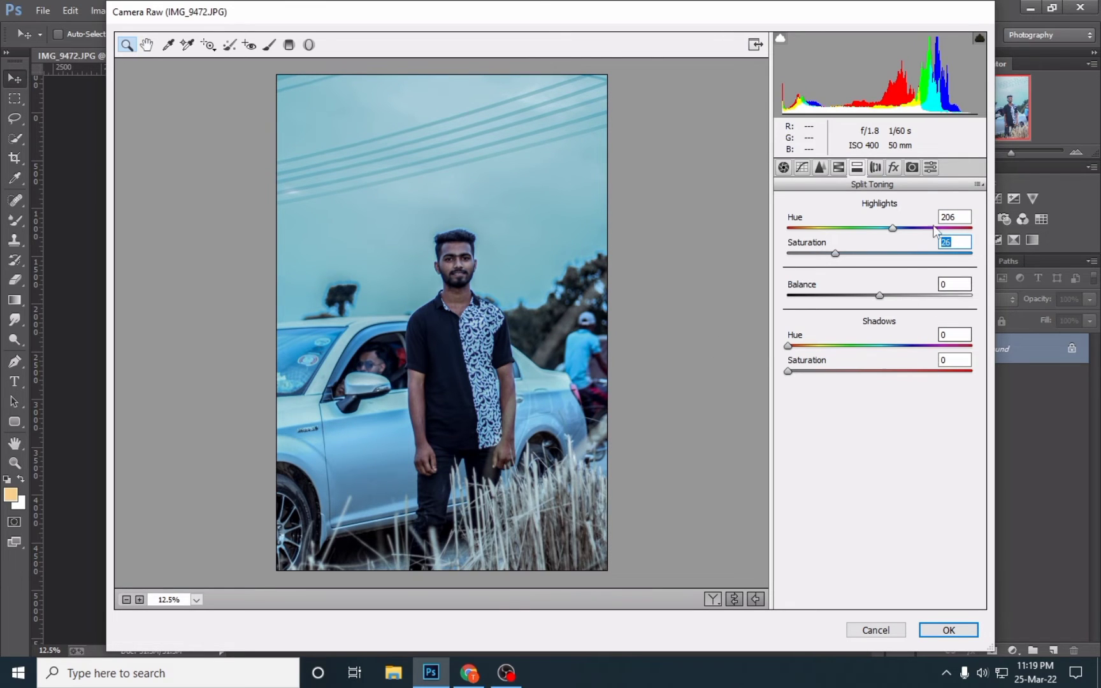
left_click(912, 167)
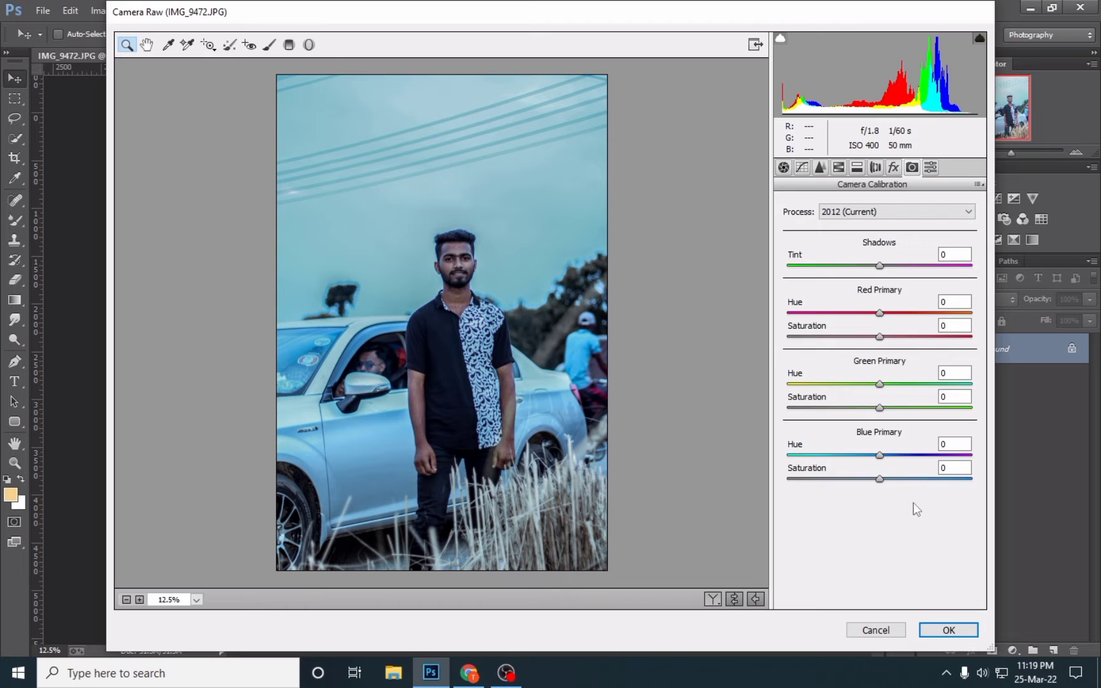
- Set Red Primary Saturation -44, Green Primary Hue +43 and Saturation +100, Blue Primary Saturation about +55
mouse_move(880, 337)
left_mouse_down()
mouse_move(824, 337)
mouse_move(840, 337)
left_mouse_up()
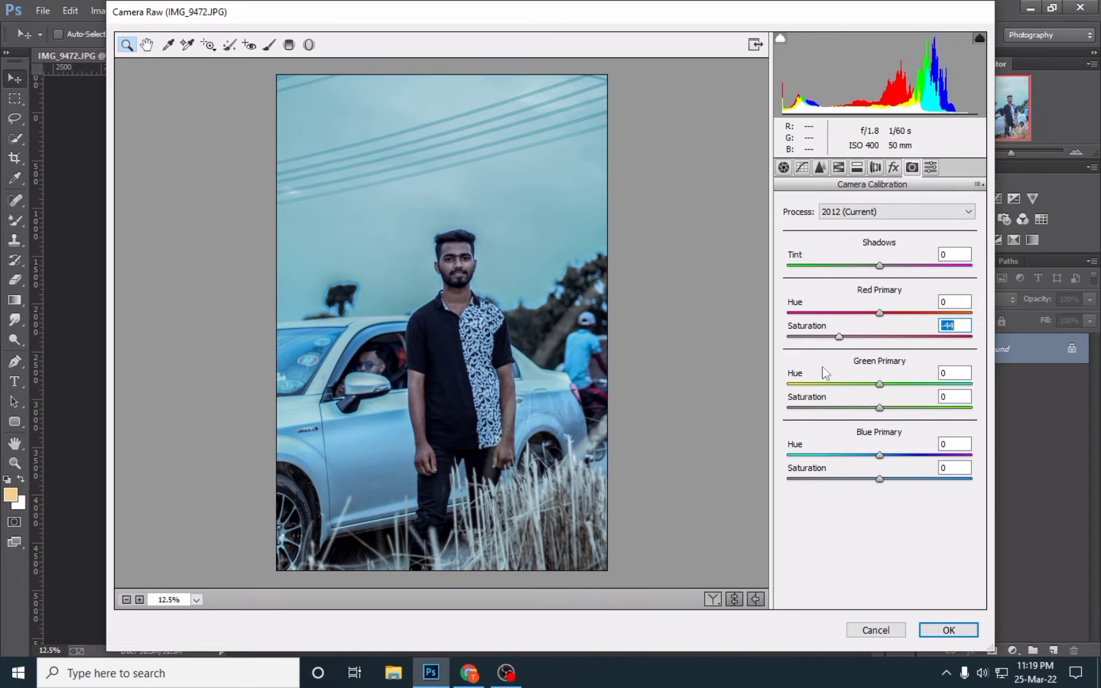
left_click(916, 384)
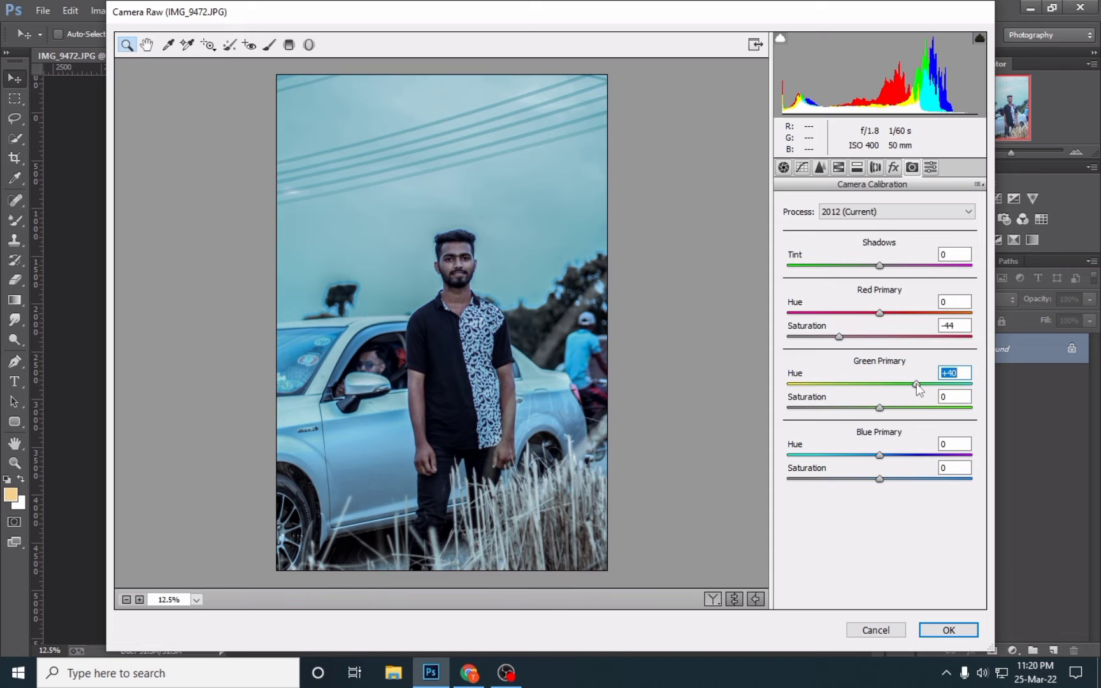
left_click_drag(917, 384, 1003, 411)
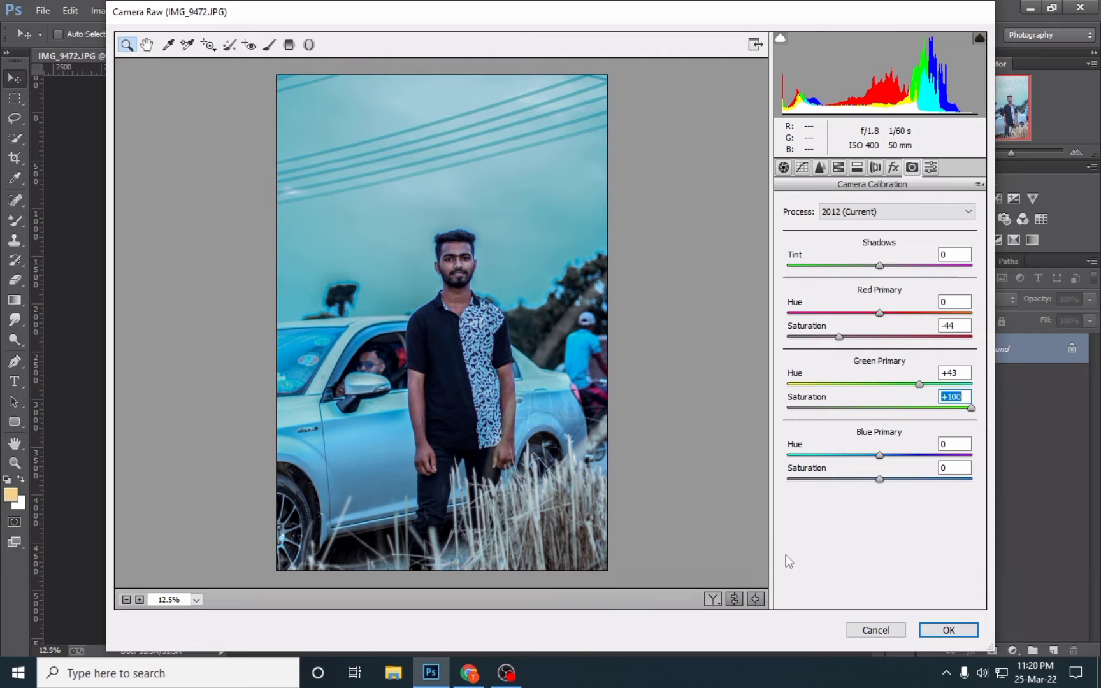
left_click_drag(879, 479, 980, 481)
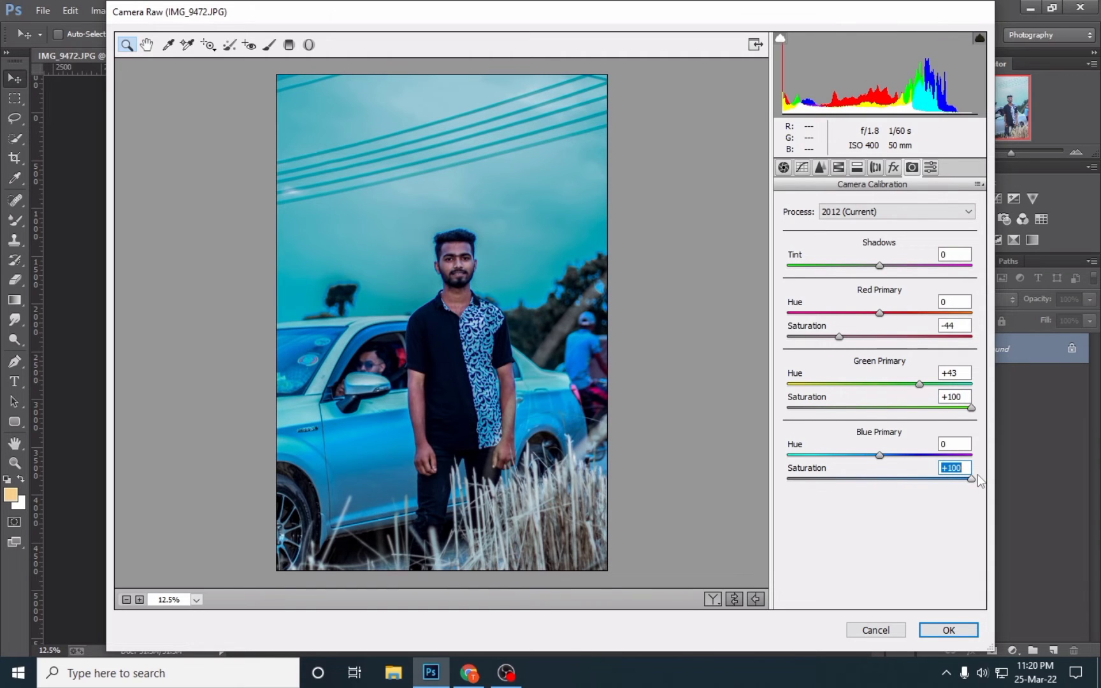
left_click(946, 479)
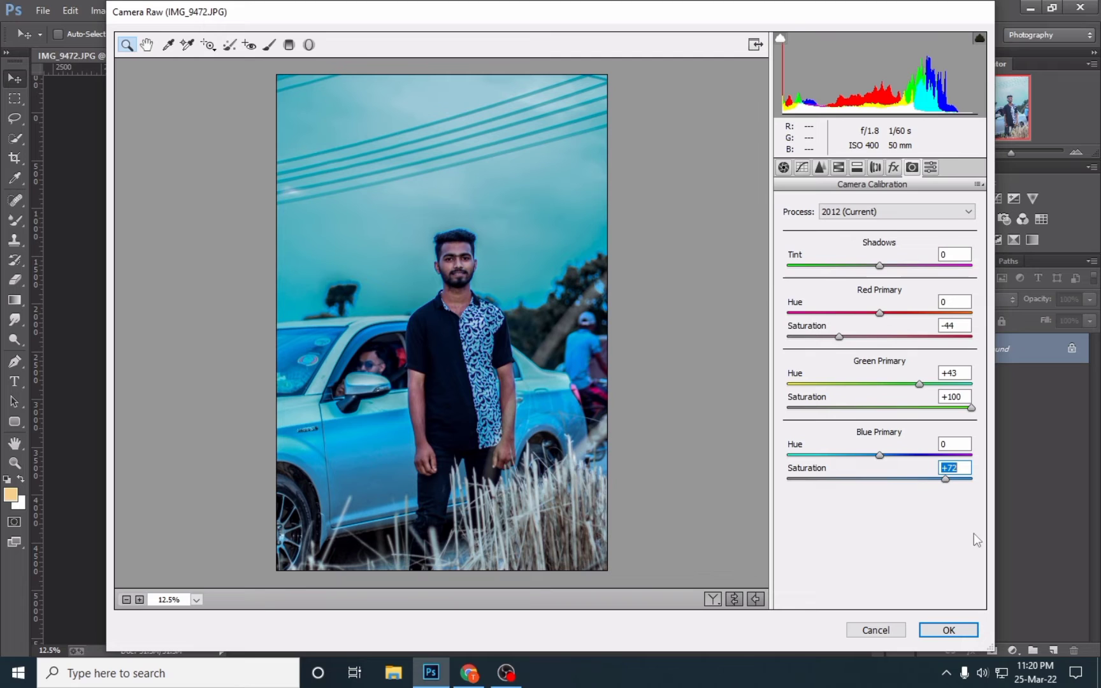
left_click_drag(946, 483, 930, 482)
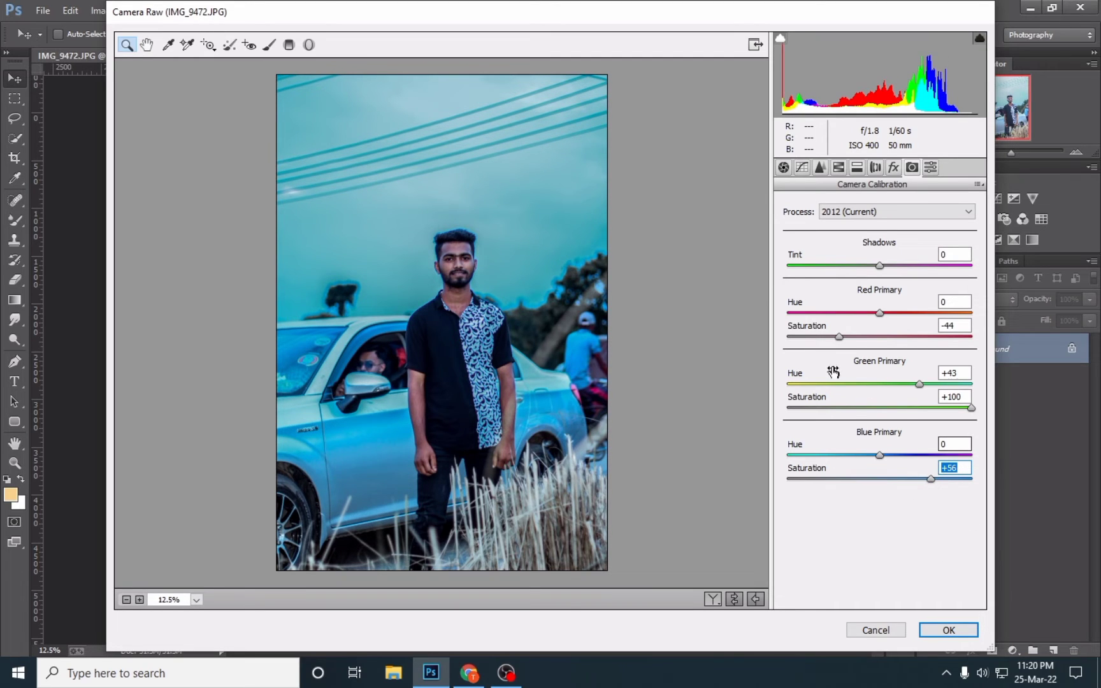
left_click(838, 169)
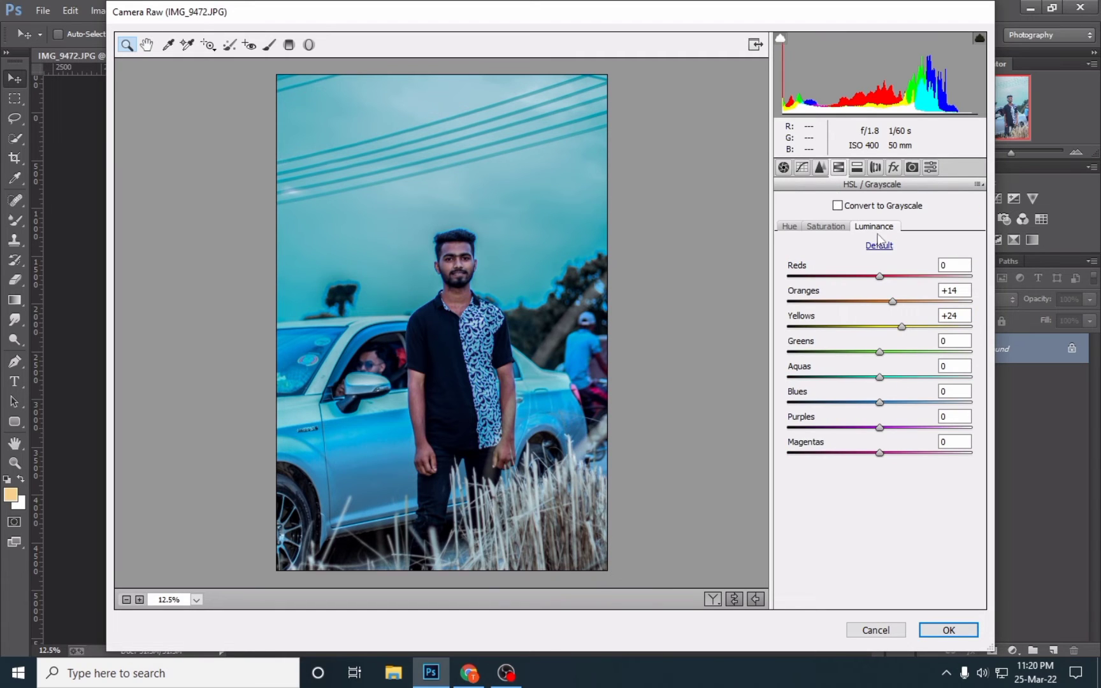
- Set the Oranges hue to -18, checking the man's face up close
left_click(823, 227)
left_click(793, 228)
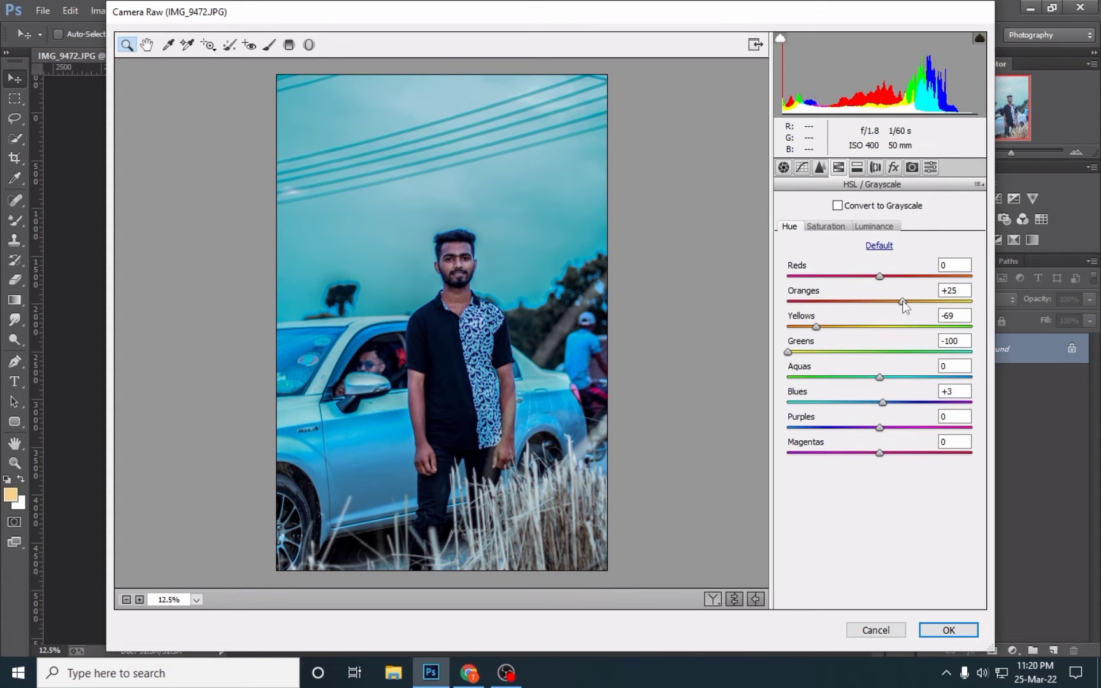
left_click_drag(903, 301, 910, 301)
left_click_drag(413, 263, 477, 273)
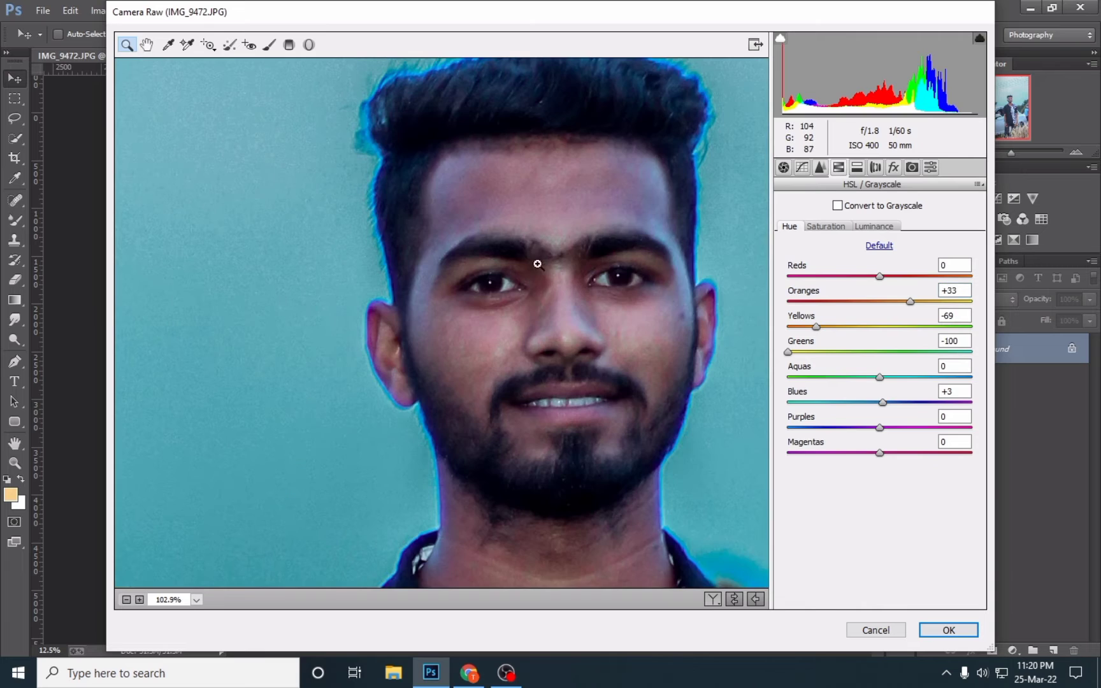
mouse_move(909, 301)
left_mouse_down()
mouse_move(806, 303)
mouse_move(901, 301)
mouse_move(852, 312)
mouse_move(869, 318)
left_mouse_up()
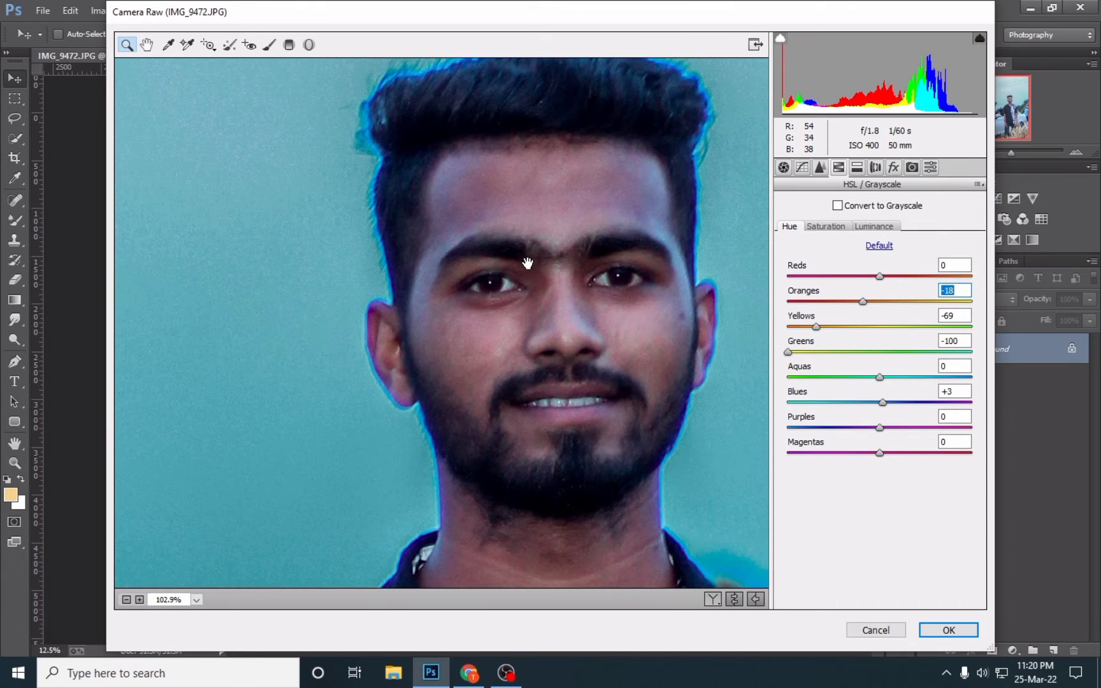
key("ctrl+minus")
key("ctrl+minus")
key("ctrl+minus")
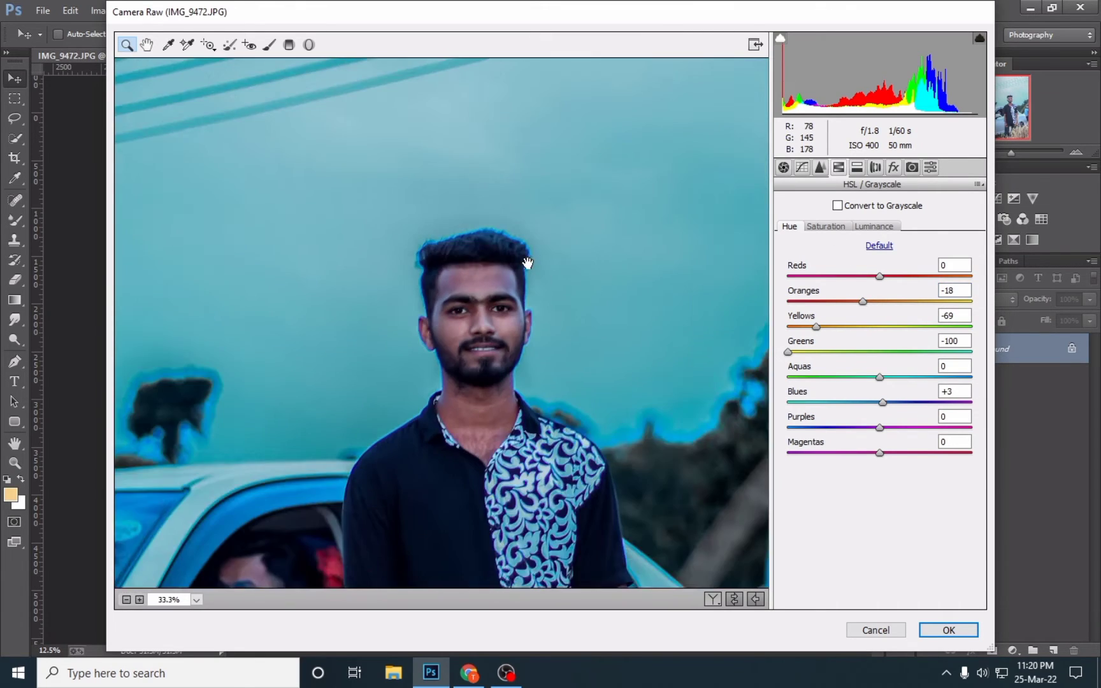
key("ctrl+minus")
key("ctrl+minus")
key("ctrl+minus")
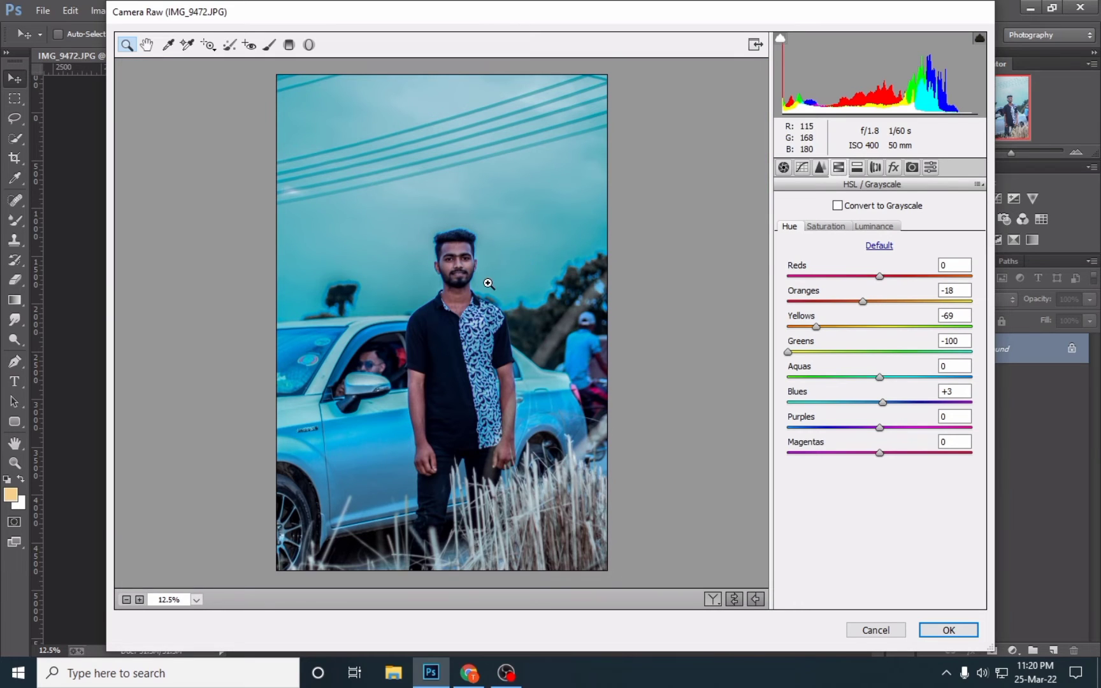
- Set Blue Primary Saturation +77, Red Primary Saturation -49, Red Primary Hue 0, and apply the grade
left_click(913, 167)
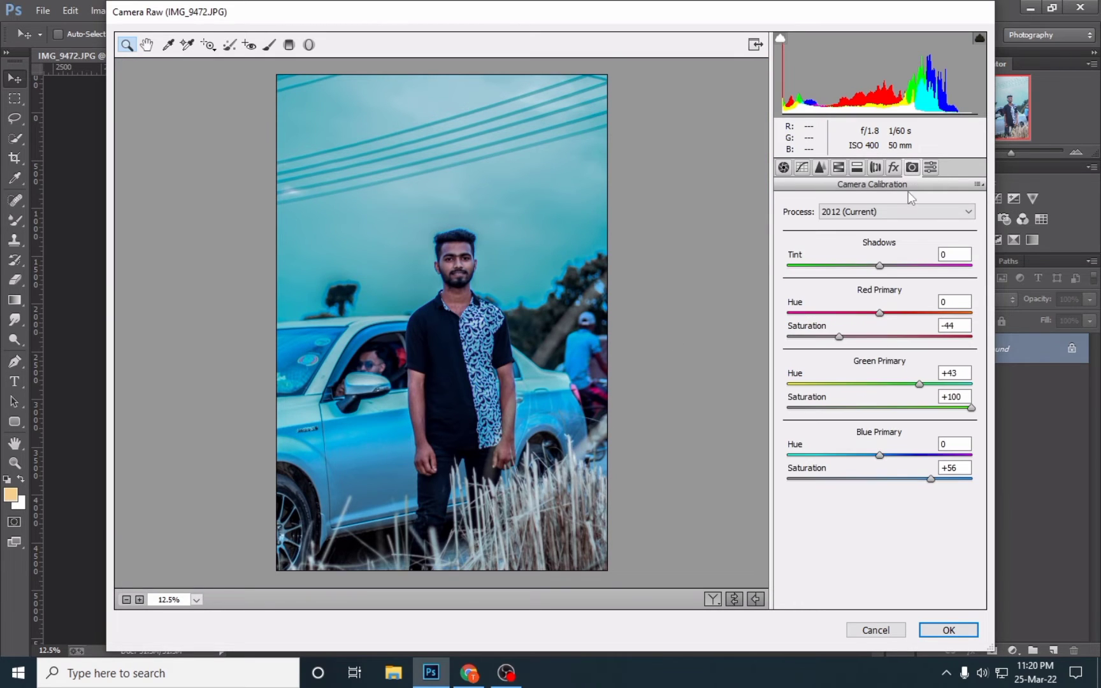
mouse_move(930, 479)
left_mouse_down()
mouse_move(960, 479)
mouse_move(950, 483)
left_mouse_up()
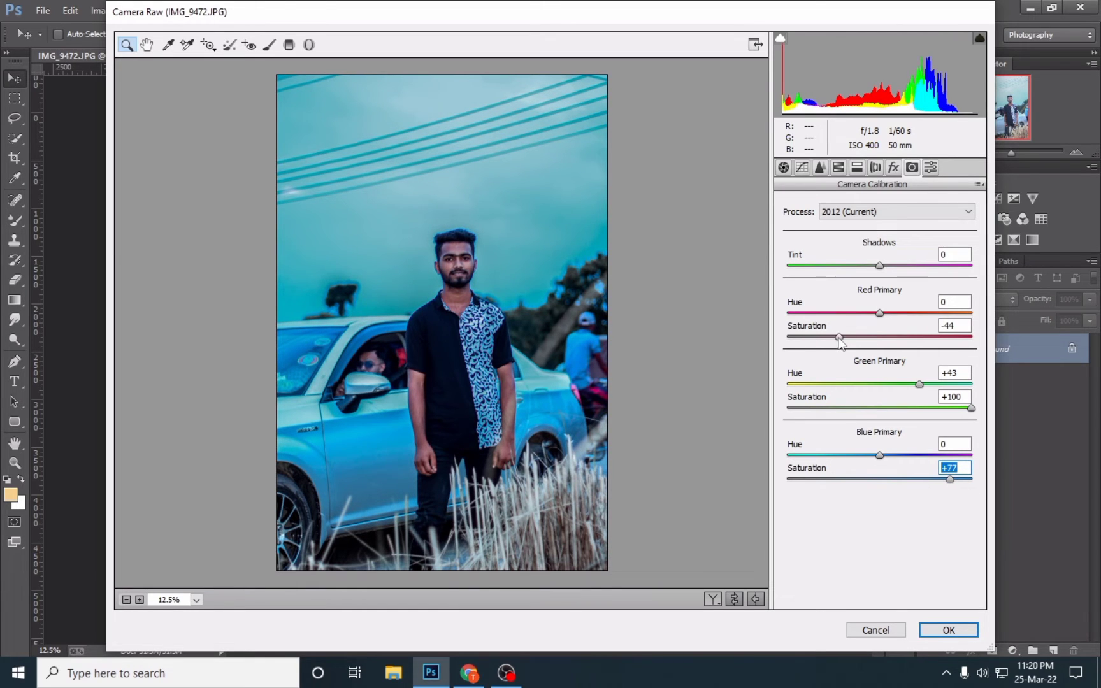
mouse_move(839, 337)
left_mouse_down()
mouse_move(821, 338)
mouse_move(834, 338)
mouse_move(846, 314)
mouse_move(897, 314)
left_mouse_up()
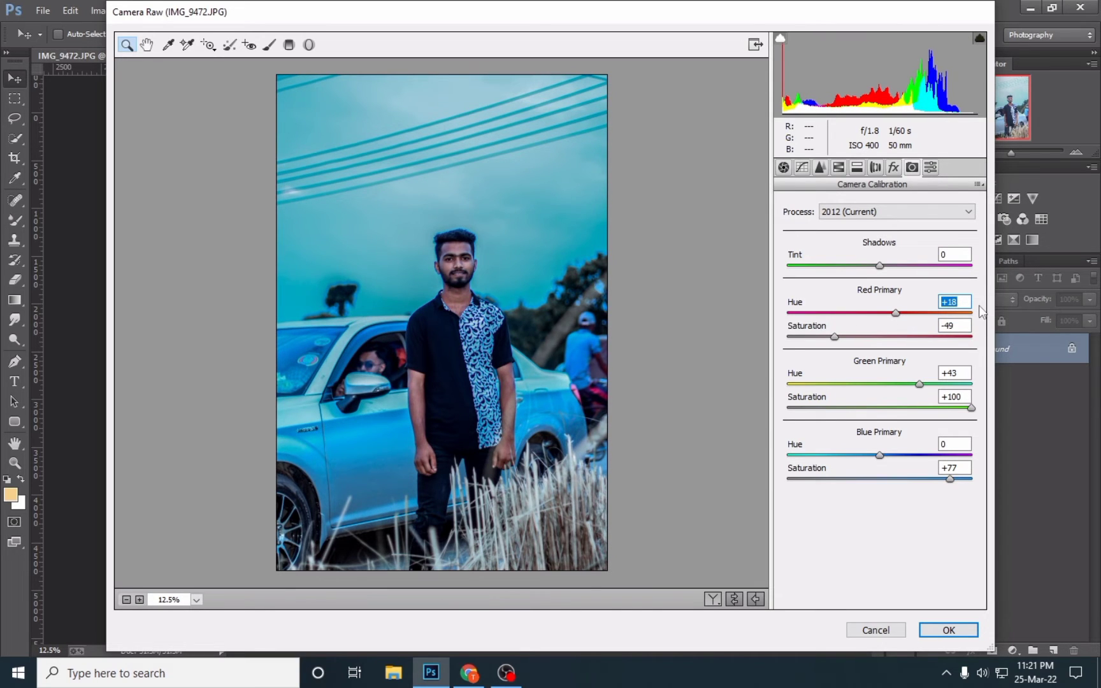
type("0")
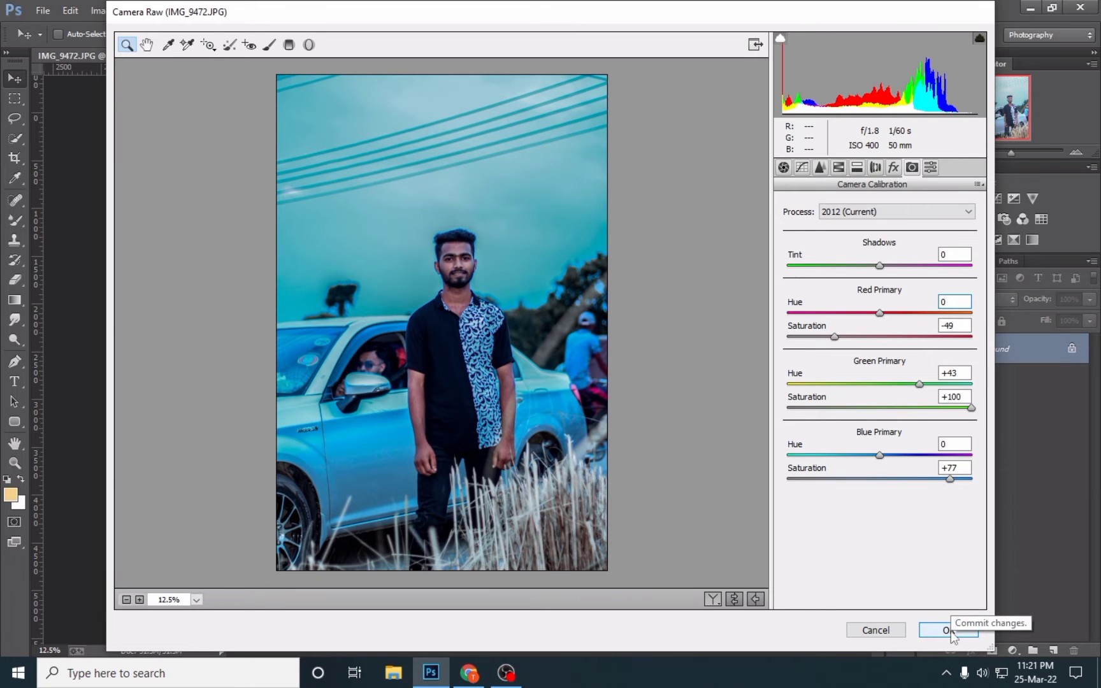
left_click(949, 630)
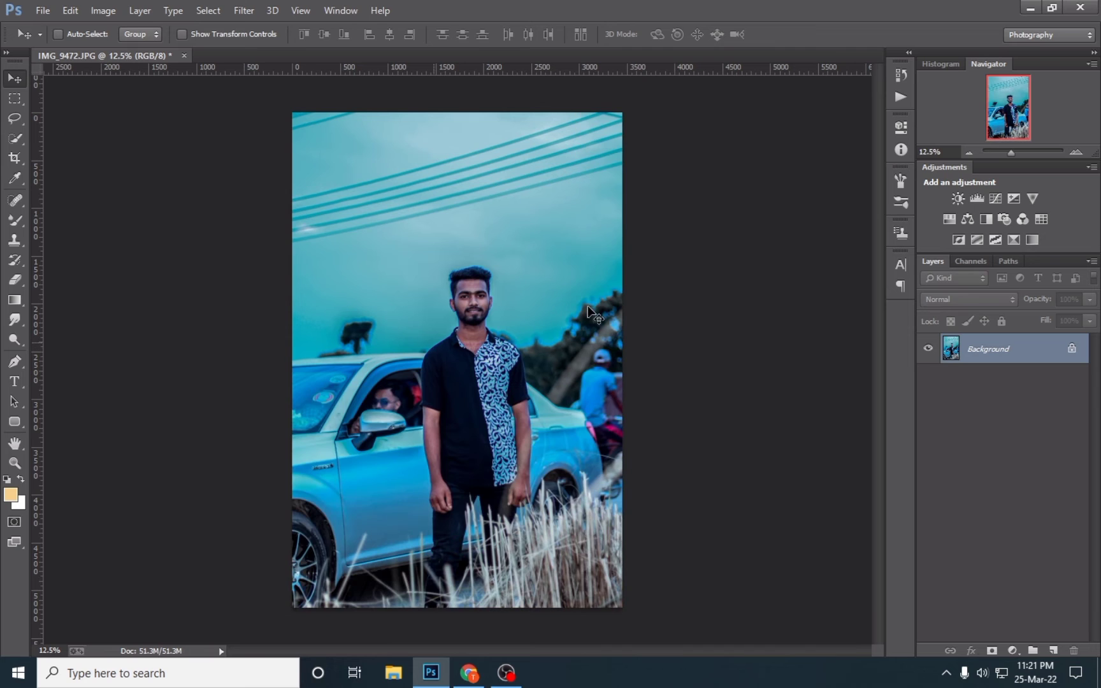
- Zoom in on the face and select the Spot Healing Brush
key("ctrl+plus")
key("ctrl+plus")
key("ctrl+plus")
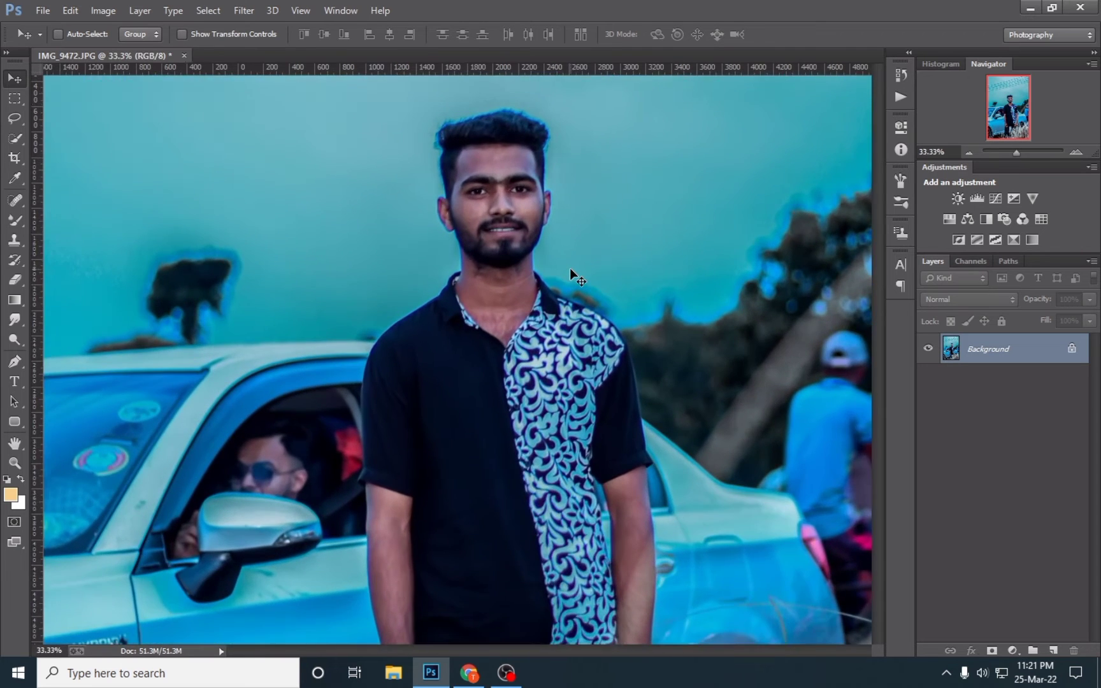
key("ctrl+plus")
scroll(584, 255, "up", 3)
key("ctrl+plus")
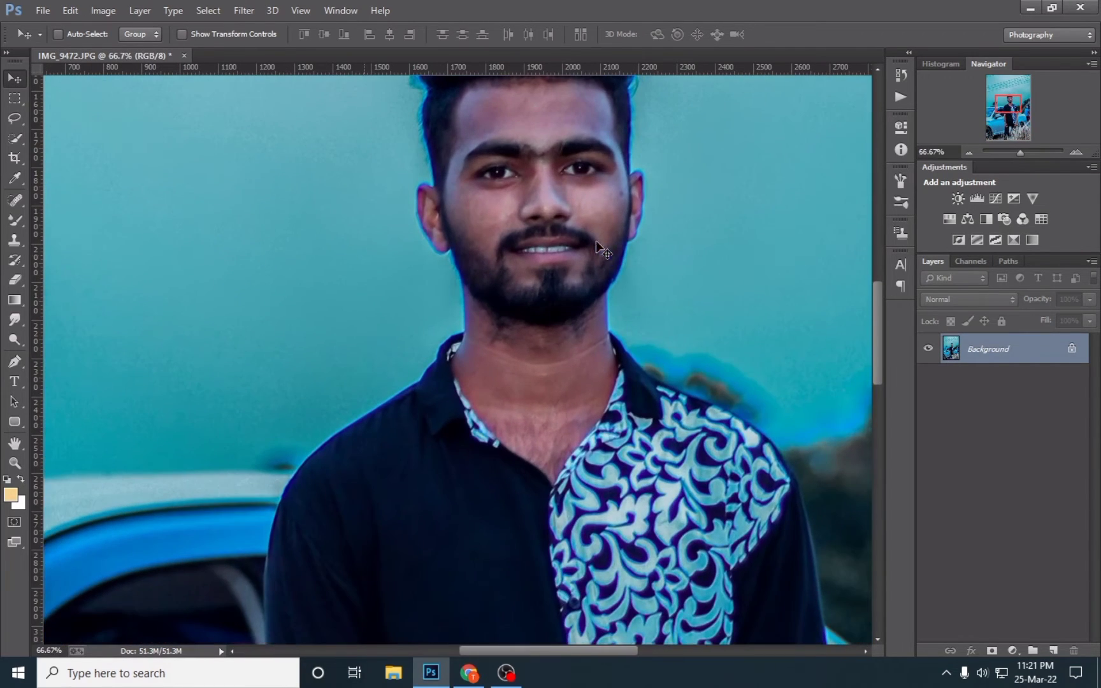
scroll(535, 446, "up", 3)
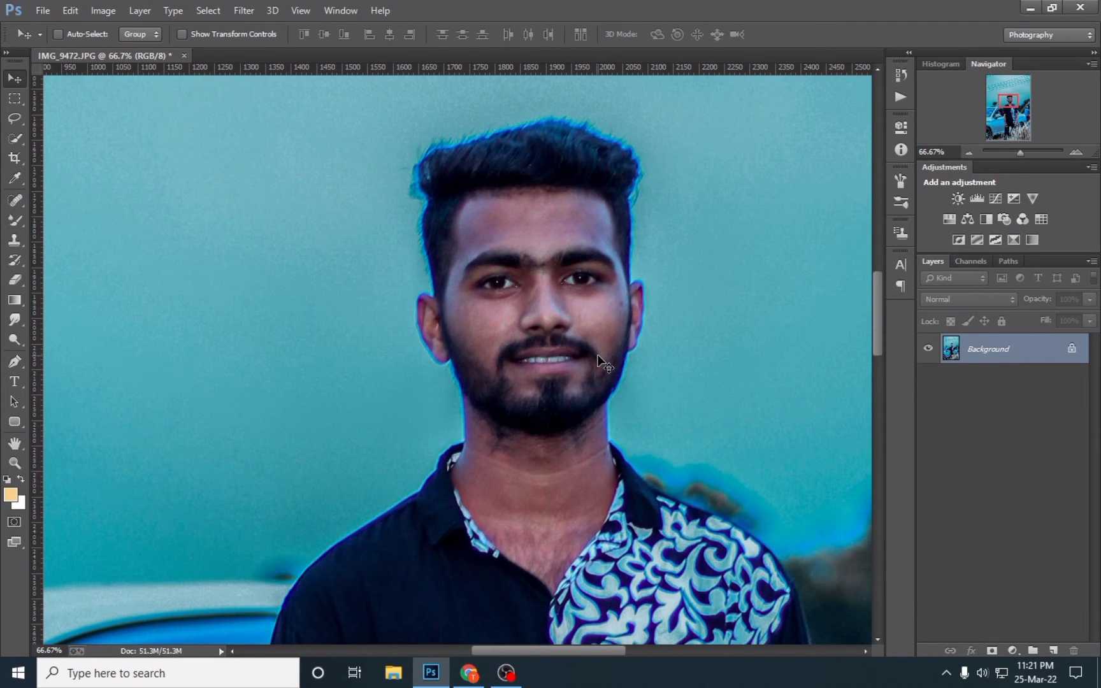
left_click(16, 202)
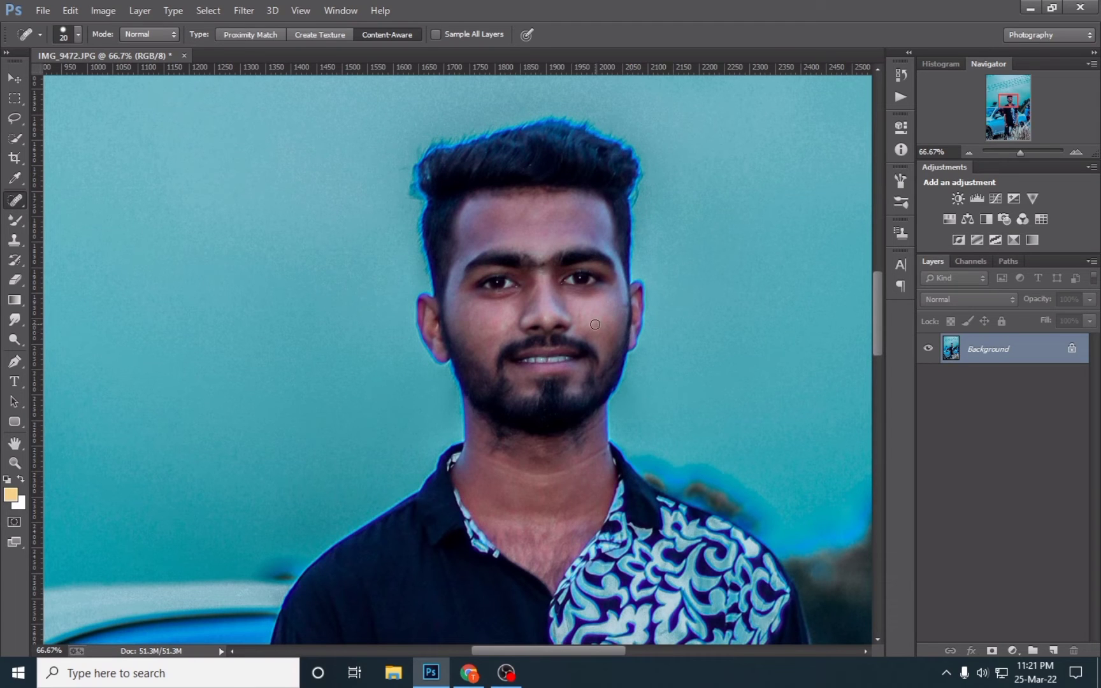
- Shrink the healing brush and launch Imagenomic Portraiture
scroll(552, 233, "up", 1)
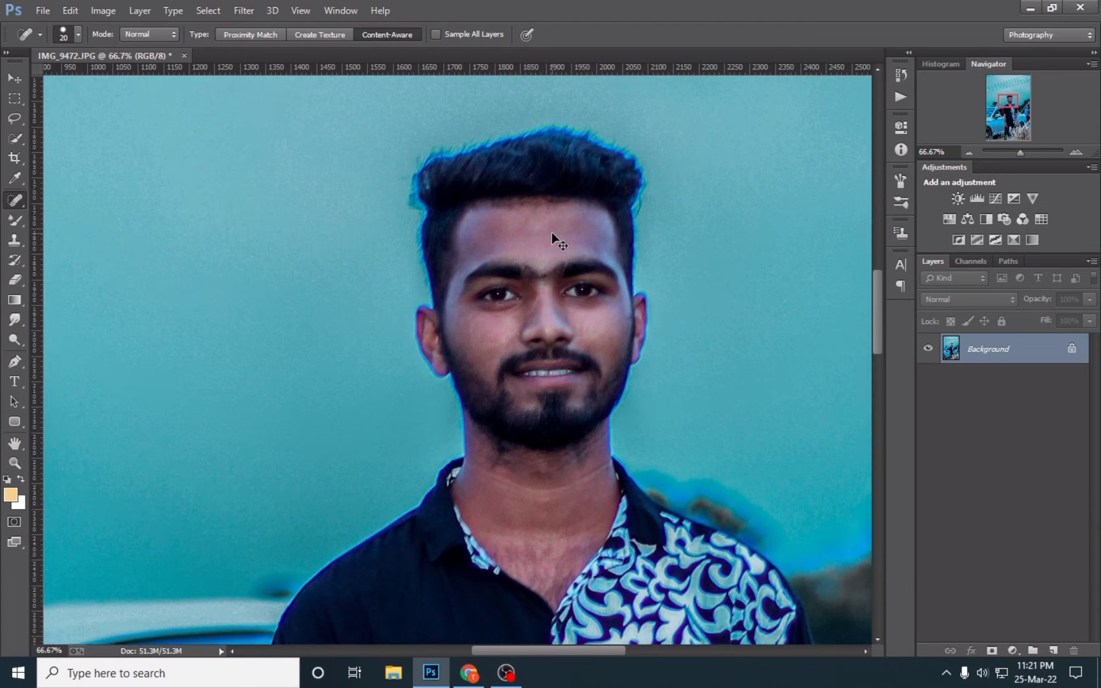
scroll(551, 232, "up", 1, "alt")
scroll(495, 467, "up", 1)
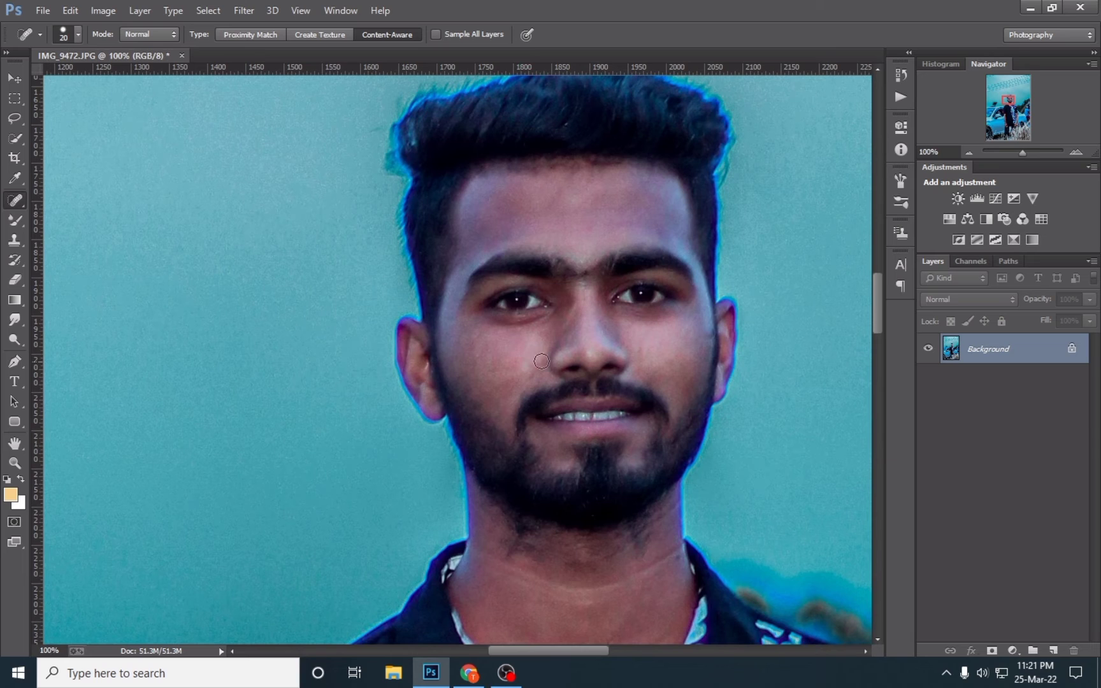
key("bracketleft")
key("bracketleft")
key("bracketleft")
key("bracketleft")
left_click(254, 9)
mouse_move(268, 390)
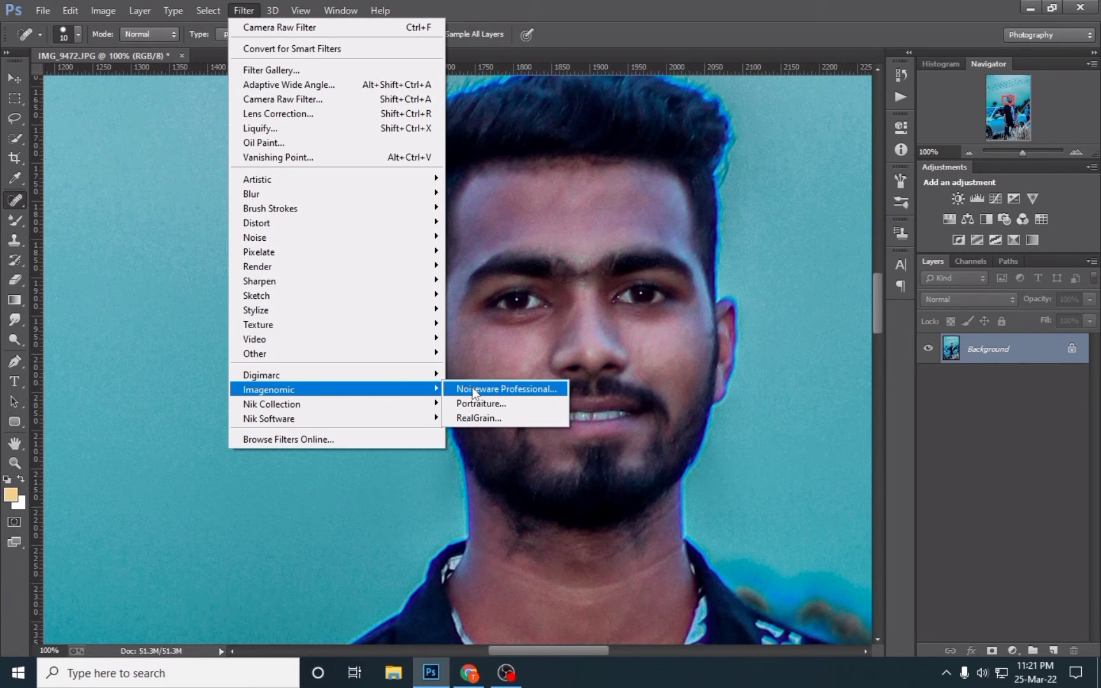
left_click(518, 403)
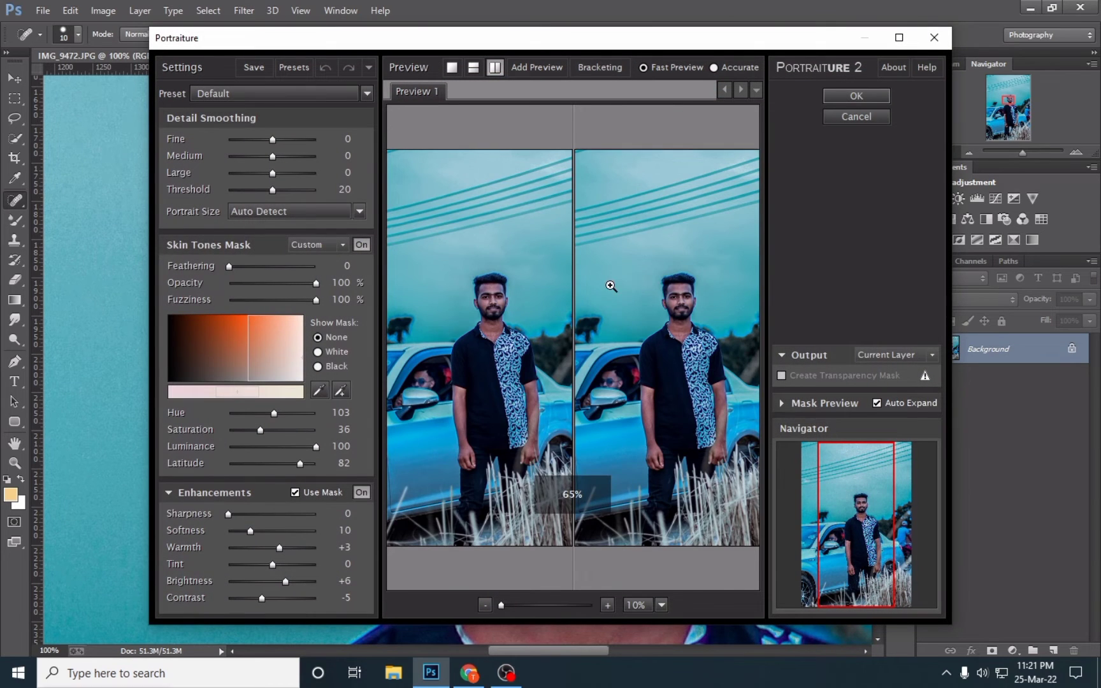
- Frame the man's face in the Portraiture preview and apply the default smoothing
scroll(607, 280, "up", 2)
scroll(607, 283, "up", 2)
left_click_drag(679, 171, 631, 354)
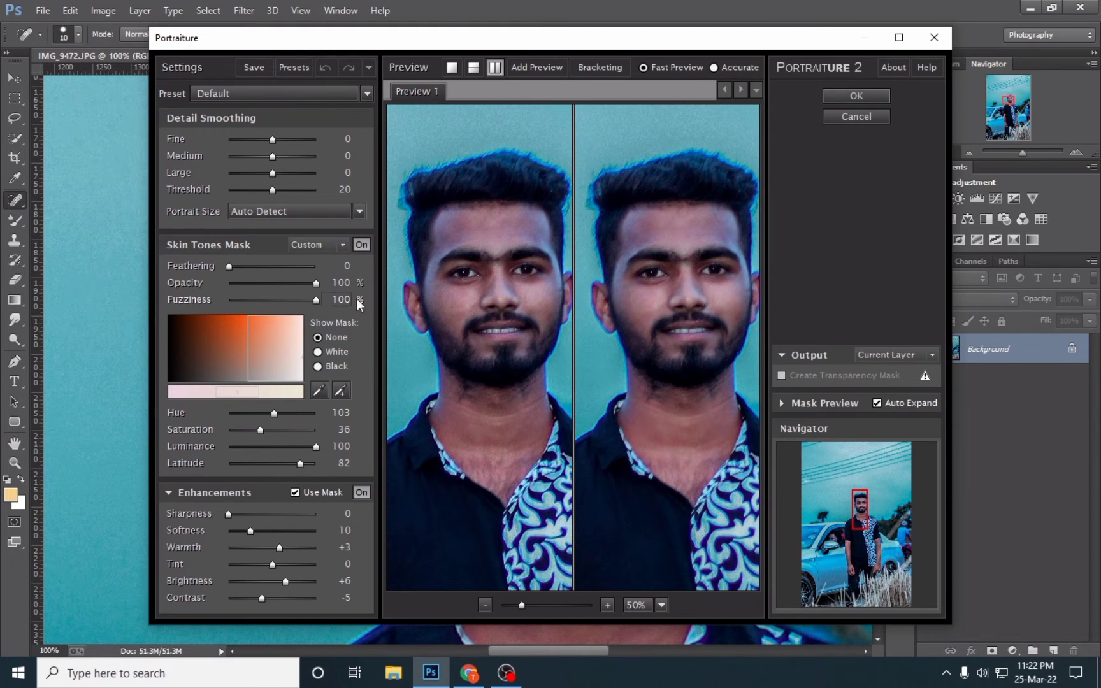
left_click(838, 100)
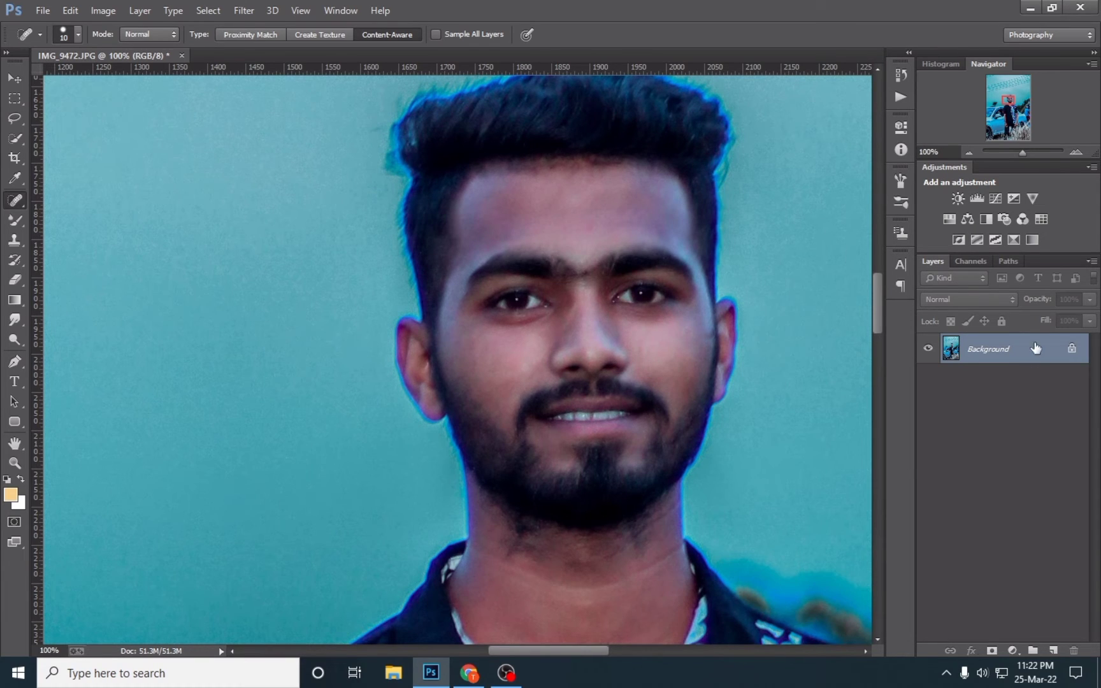
- Duplicate the Background layer, hide the original, and make Background copy the working layer
left_click_drag(1036, 348, 1055, 650)
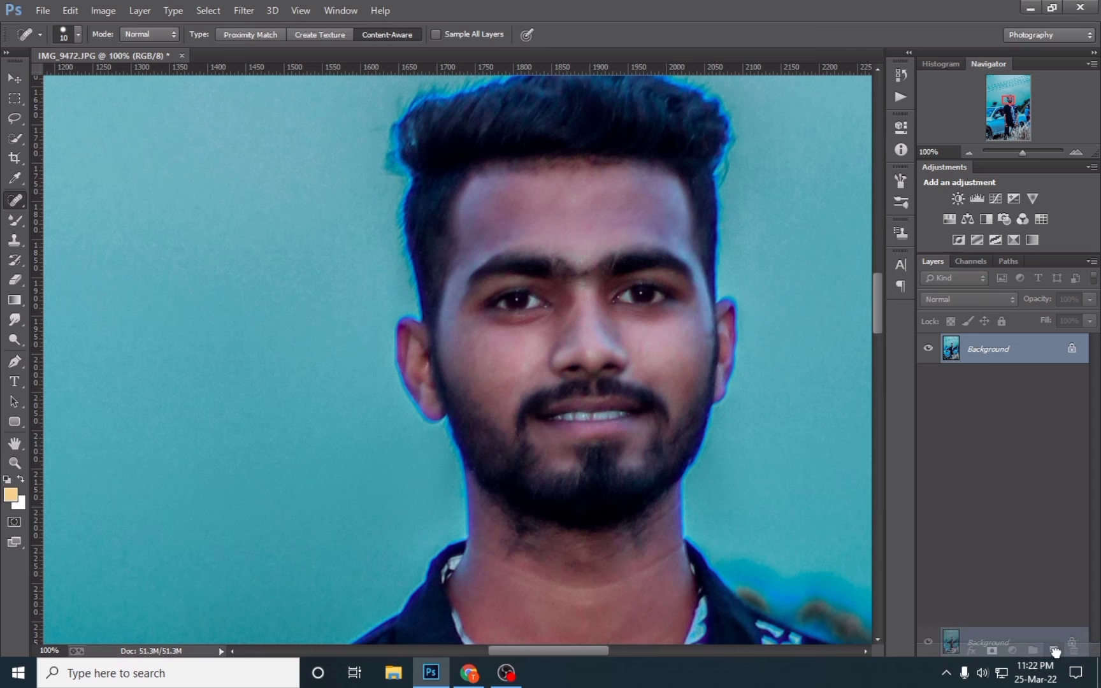
left_click(1015, 381)
left_click(927, 378)
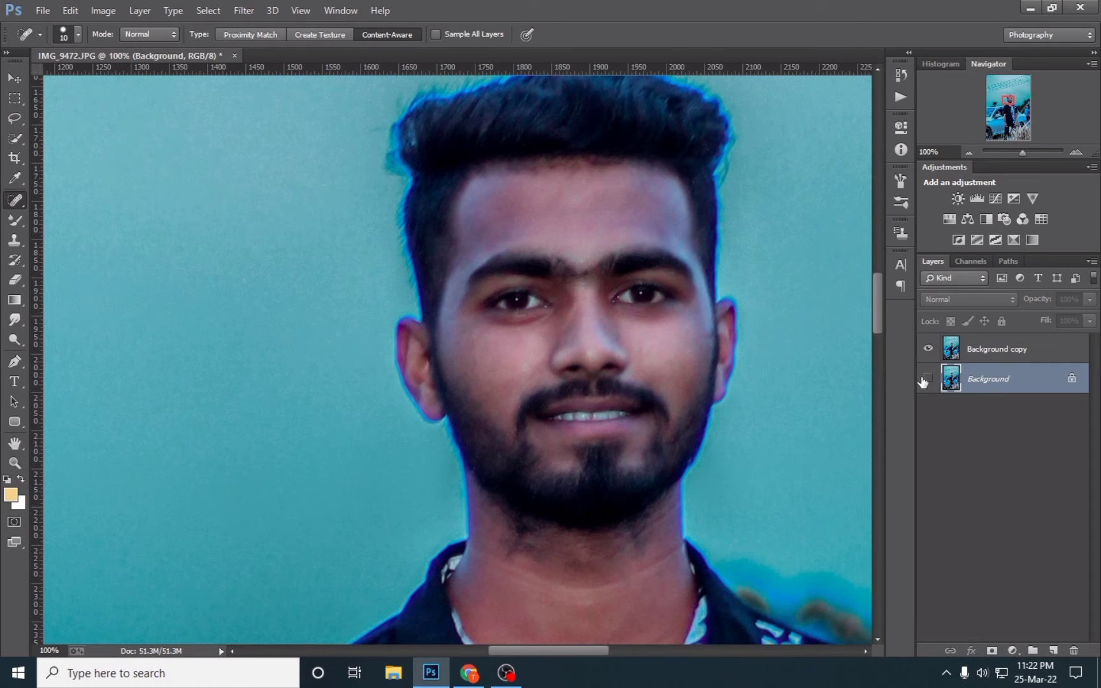
left_click(1004, 348)
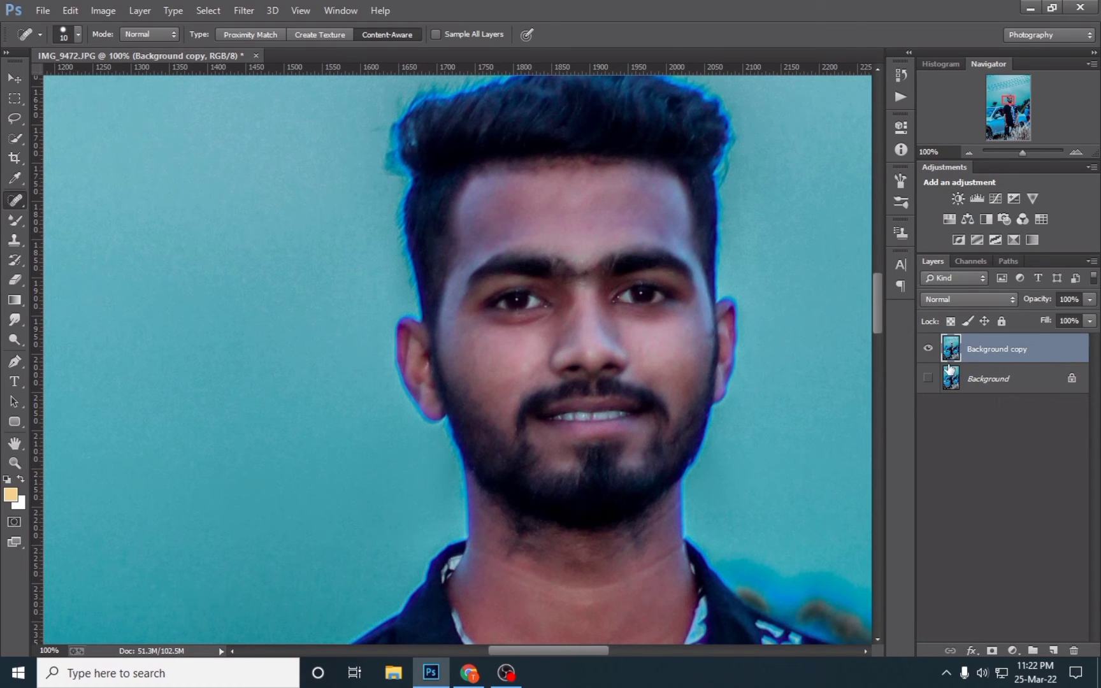
left_click(235, 14)
mouse_move(270, 390)
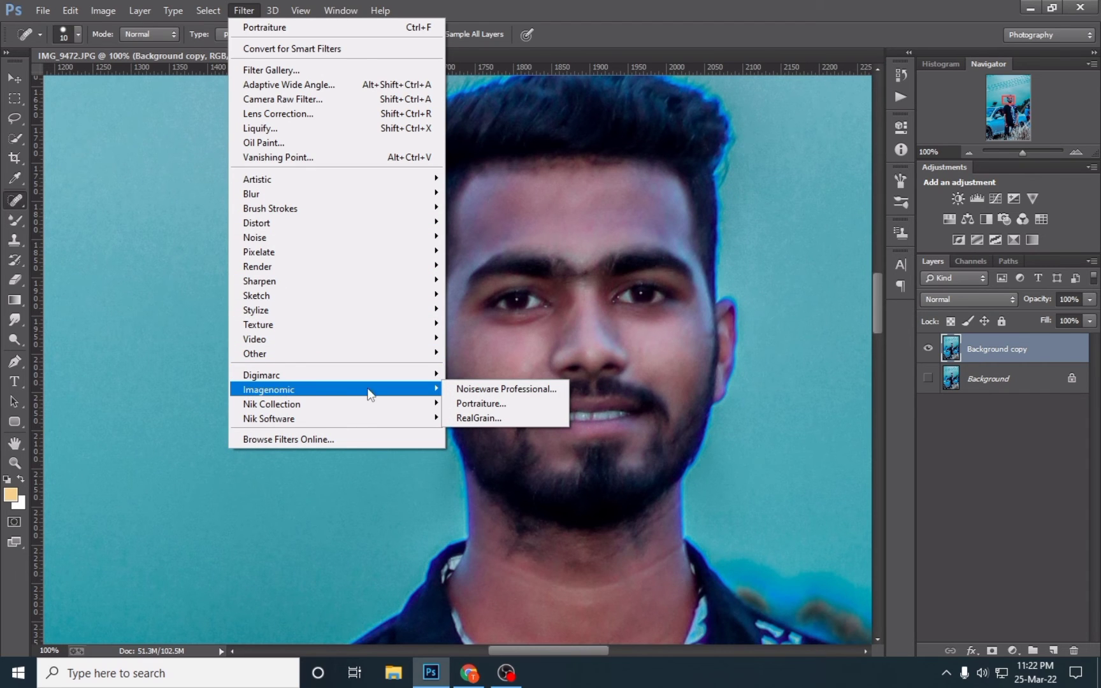
- Apply Imagenomic Noiseware Professional at default settings to Background copy, previewing on the man's face
left_click(528, 394)
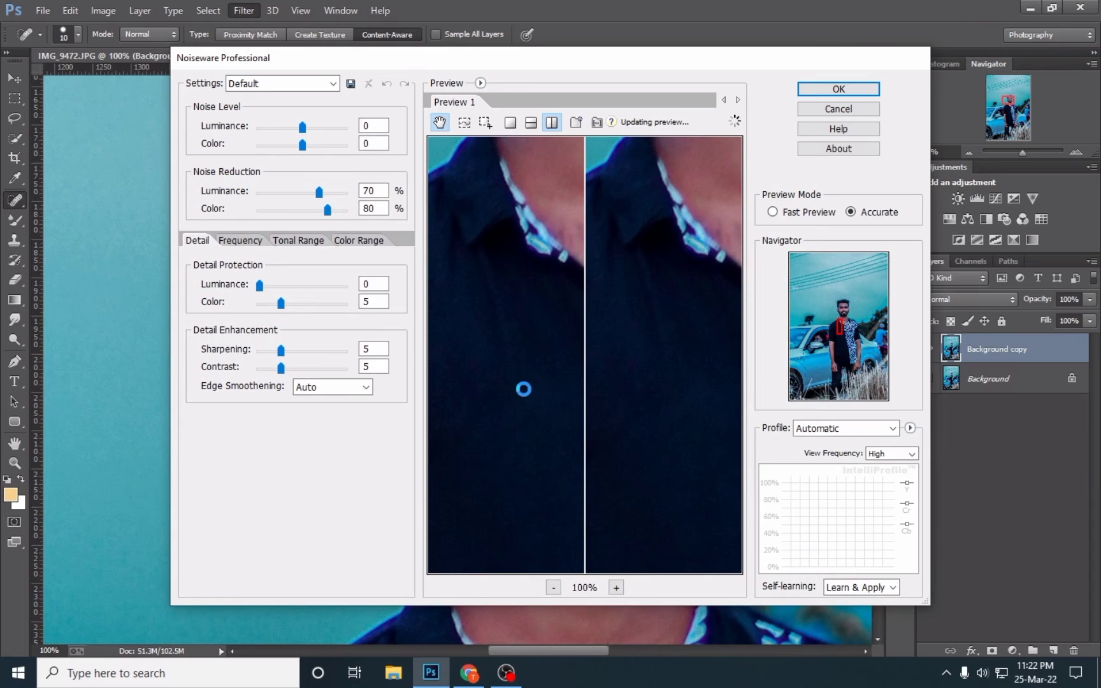
left_click(843, 316)
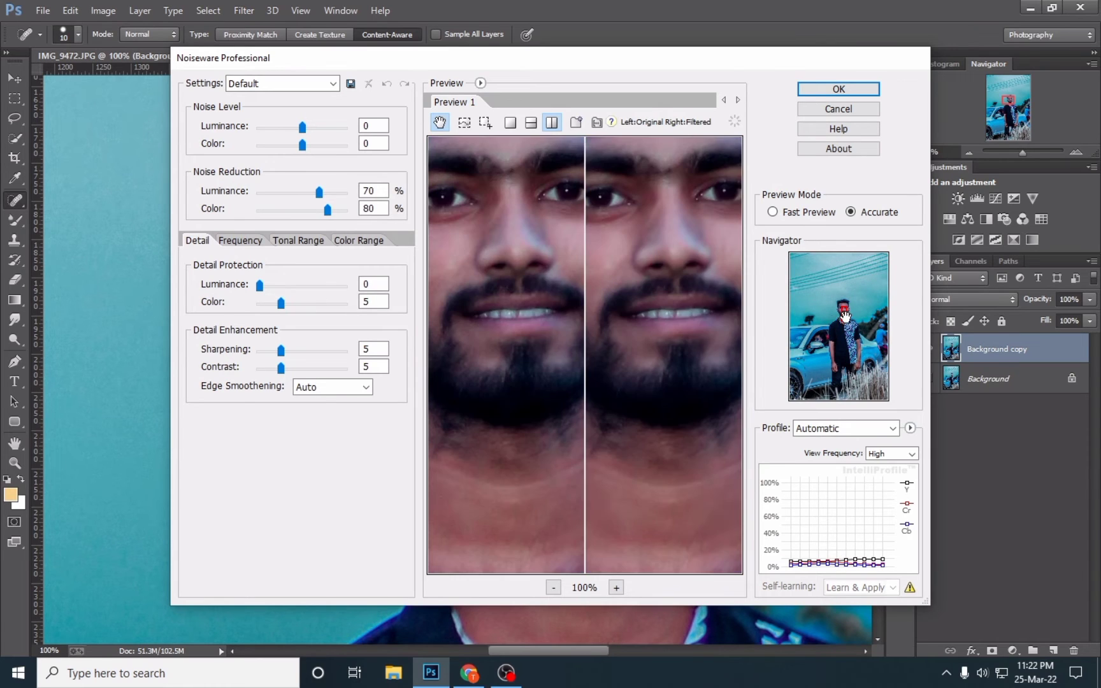
left_click_drag(674, 259, 690, 368)
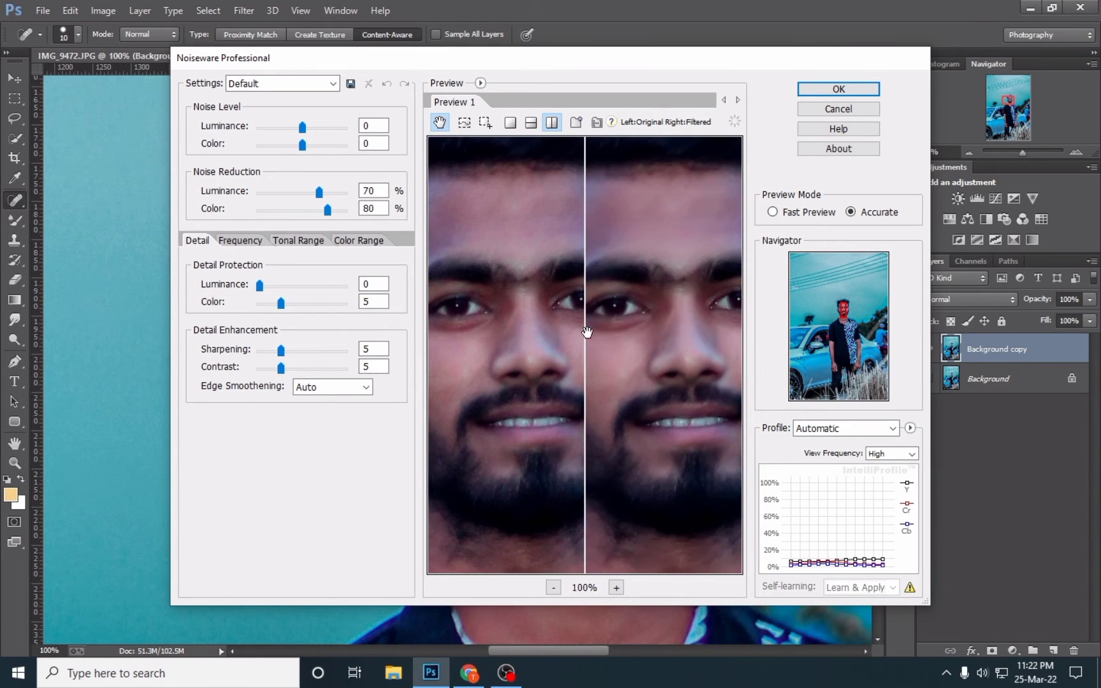
left_click(847, 89)
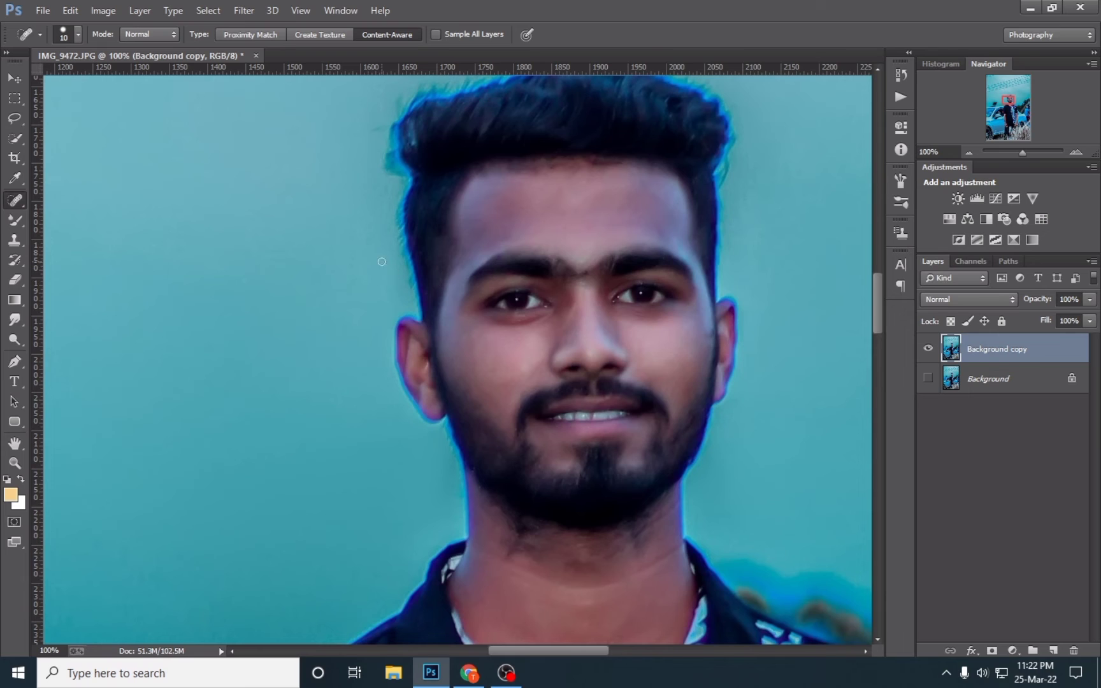
- Switch to the Mixer Brush loading only clean colours, and blend the skin on the forehead and both cheeks
left_click(9, 220)
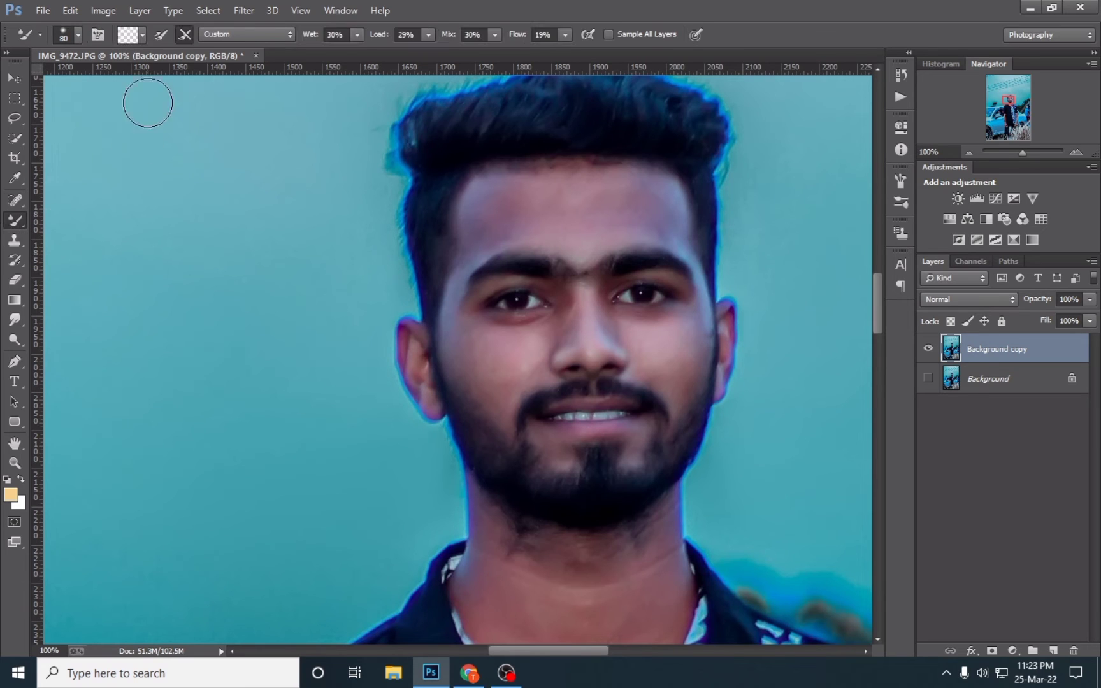
left_click(140, 35)
left_click(147, 97)
mouse_move(594, 202)
left_mouse_down()
mouse_move(520, 209)
mouse_move(595, 213)
left_mouse_up()
mouse_move(504, 357)
left_mouse_down()
mouse_move(512, 360)
mouse_move(486, 389)
mouse_move(523, 339)
mouse_move(509, 368)
left_mouse_up()
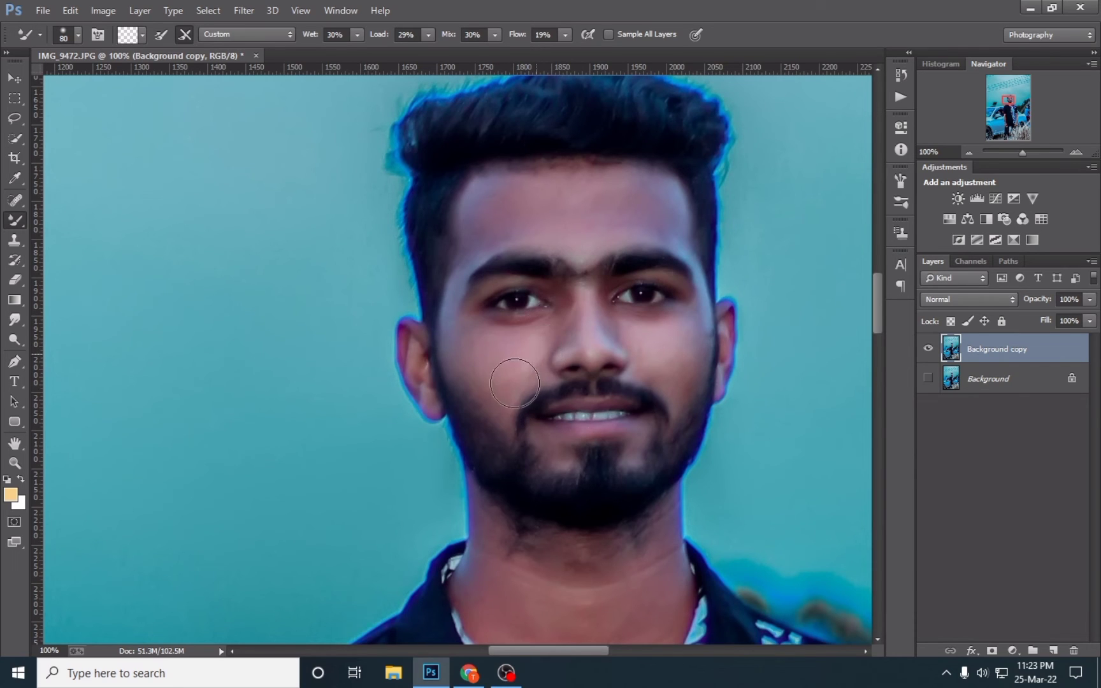
left_click_drag(646, 344, 636, 328)
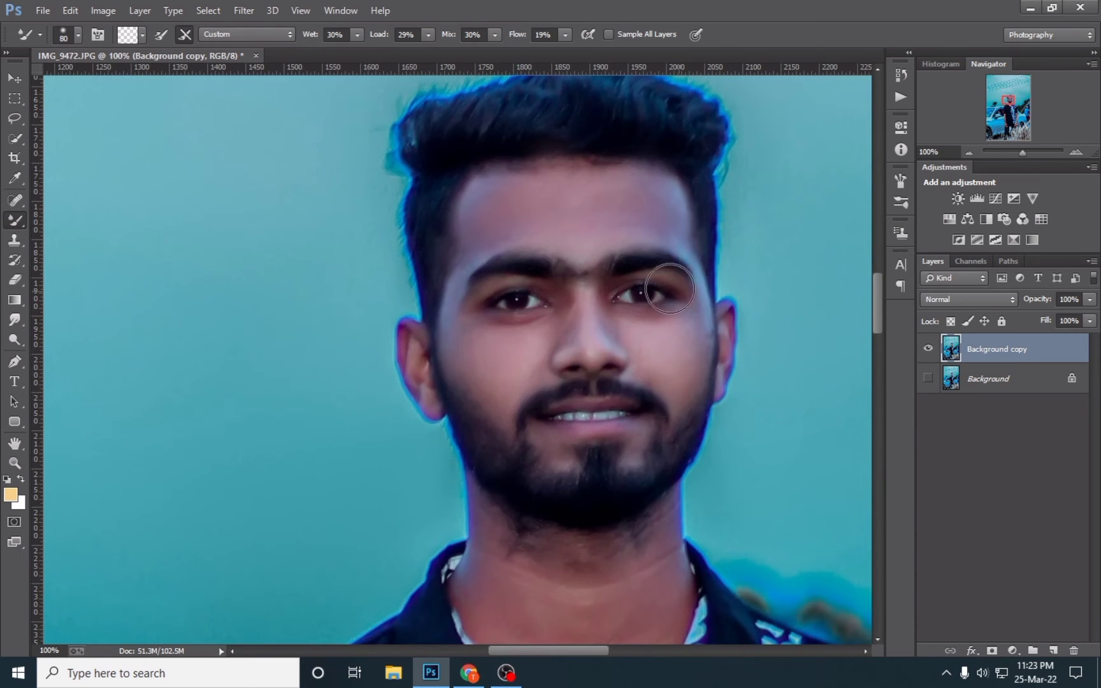
- Shrink the mixer brush with [ to smooth the under-eye areas, then zoom back out
scroll(612, 458, "down", 1)
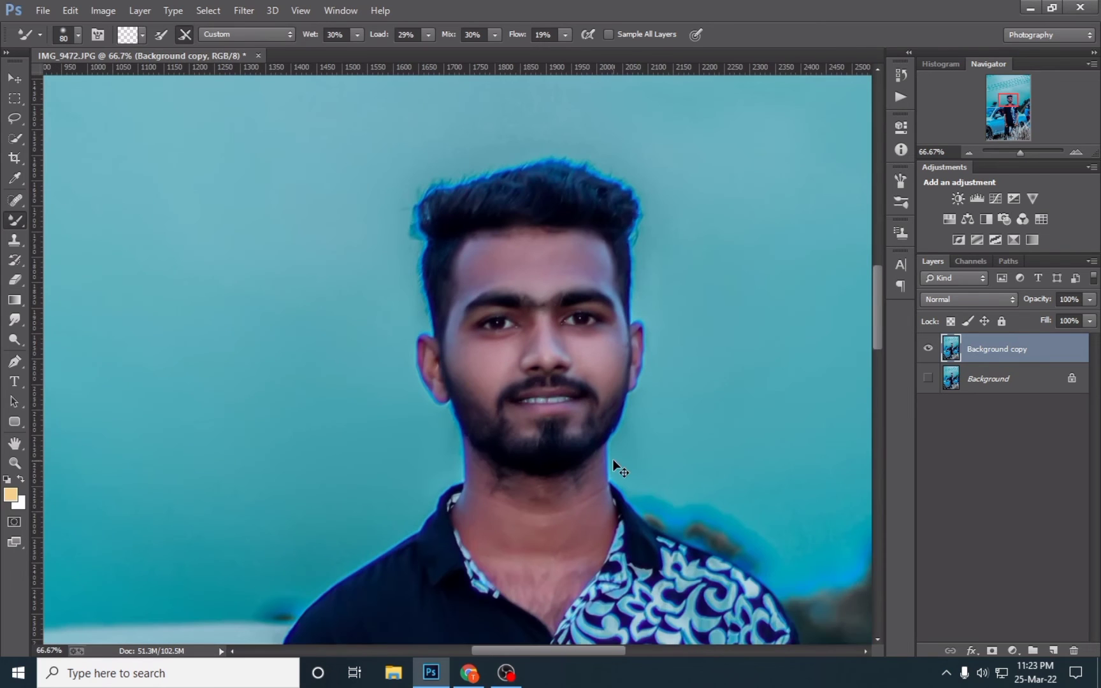
scroll(565, 327, "up", 1)
scroll(685, 282, "up", 2)
key("bracketleft")
key("bracketleft")
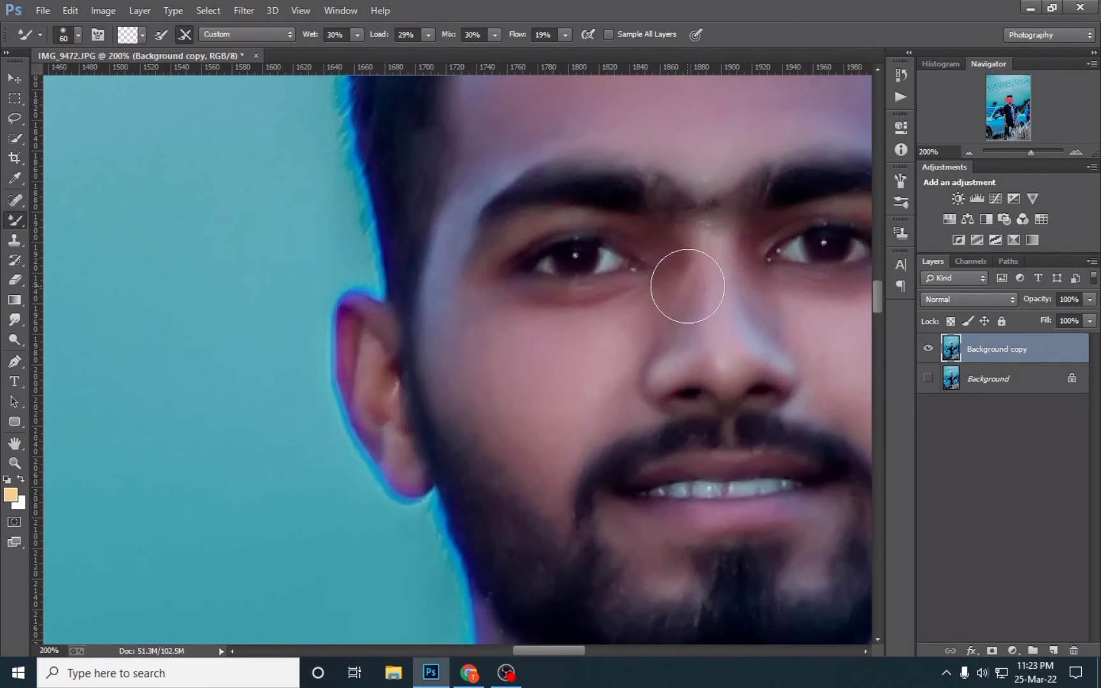
key("bracketleft")
key("bracketleft")
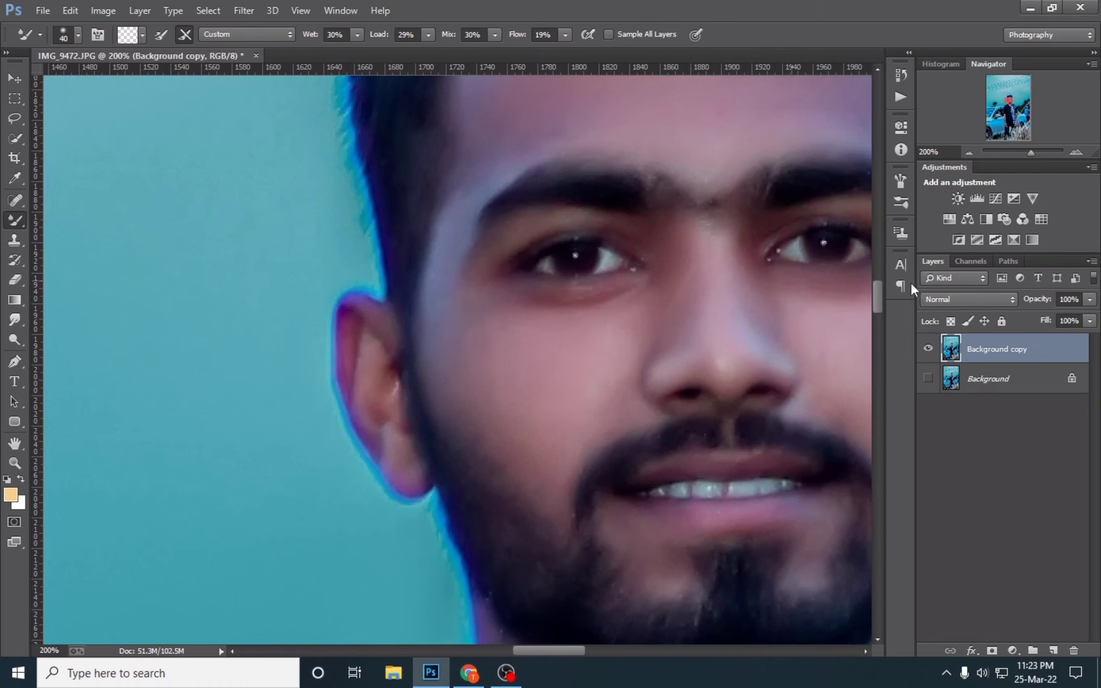
key("bracketleft")
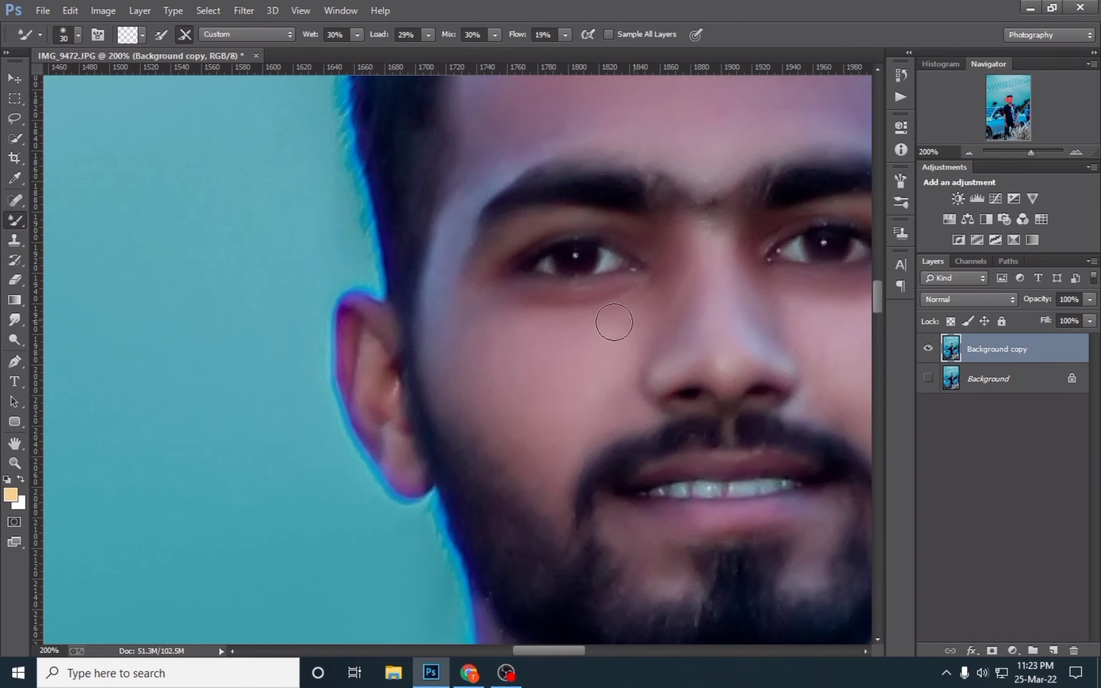
scroll(487, 390, "down", 3)
scroll(487, 390, "down", 1)
scroll(488, 390, "down", 1)
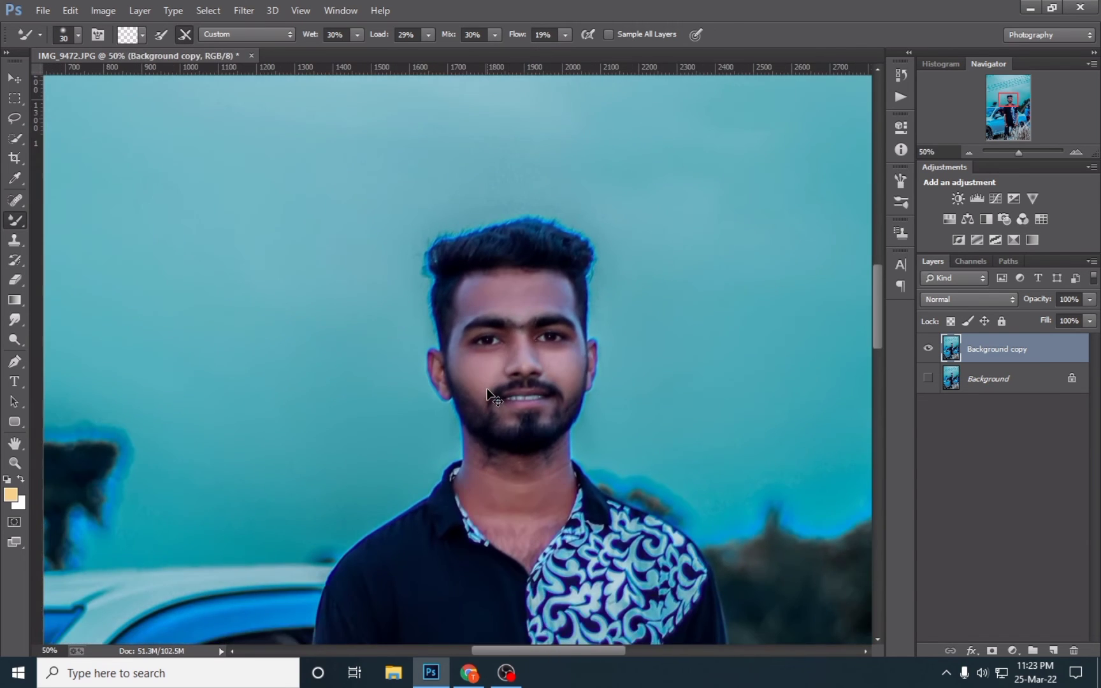
scroll(487, 392, "down", 1)
scroll(487, 392, "up", 1)
scroll(487, 392, "down", 1)
scroll(488, 392, "down", 1)
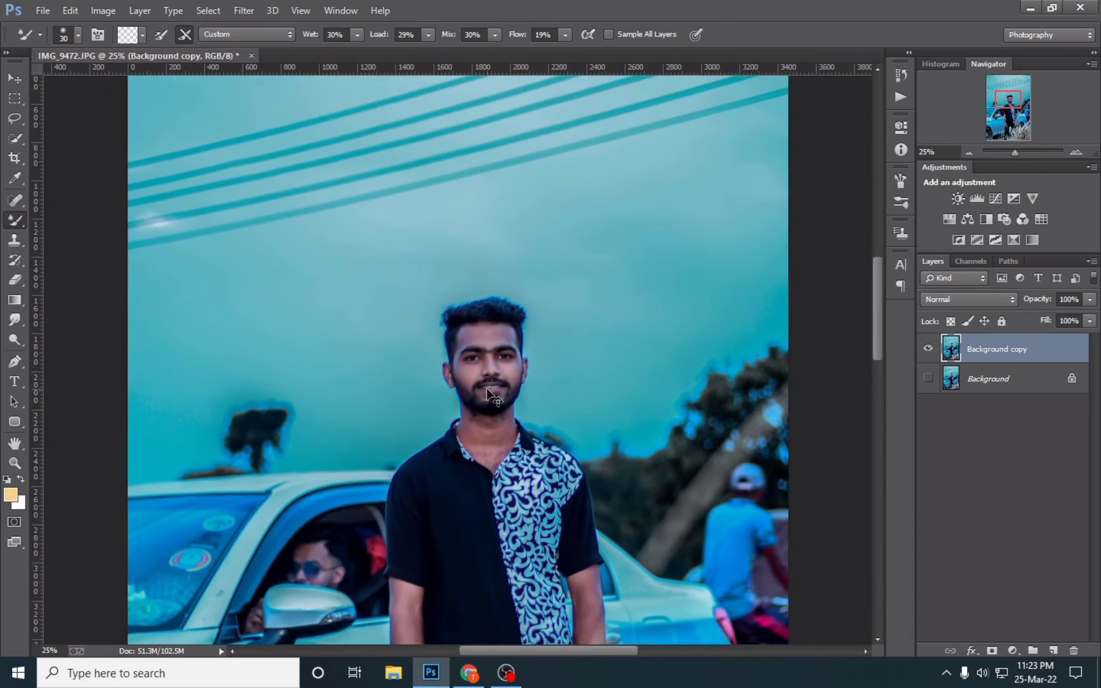
scroll(487, 392, "down", 1)
scroll(510, 318, "down", 1)
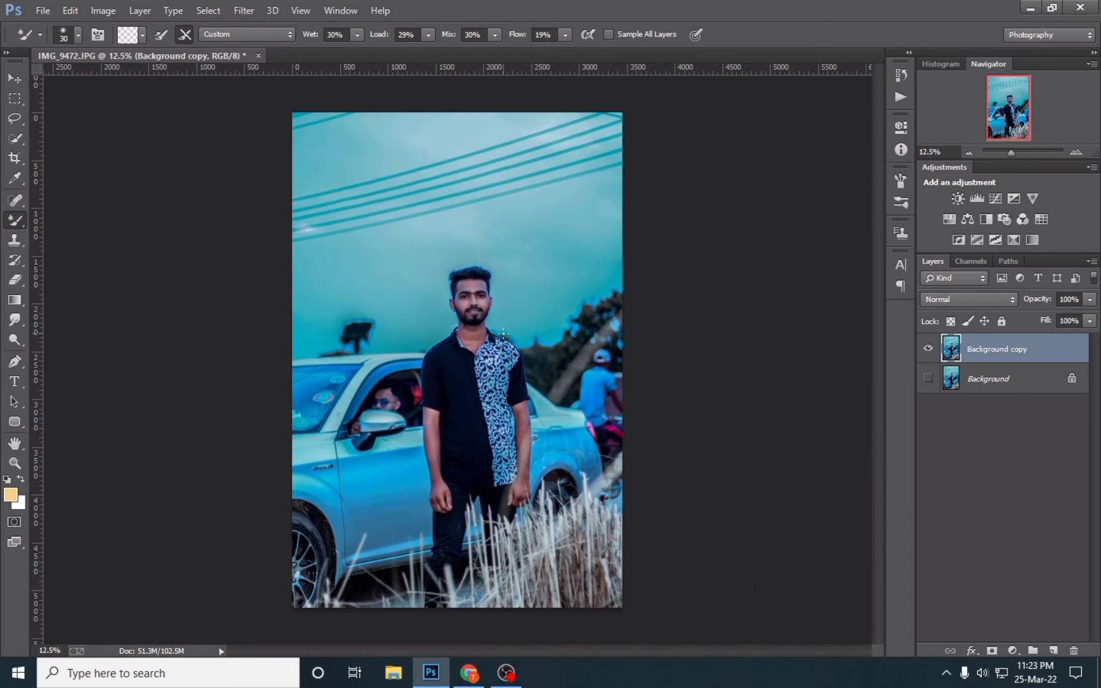
- Apply a Camera Raw point tone curve with raised highlights and a deepened black point
left_click(243, 11)
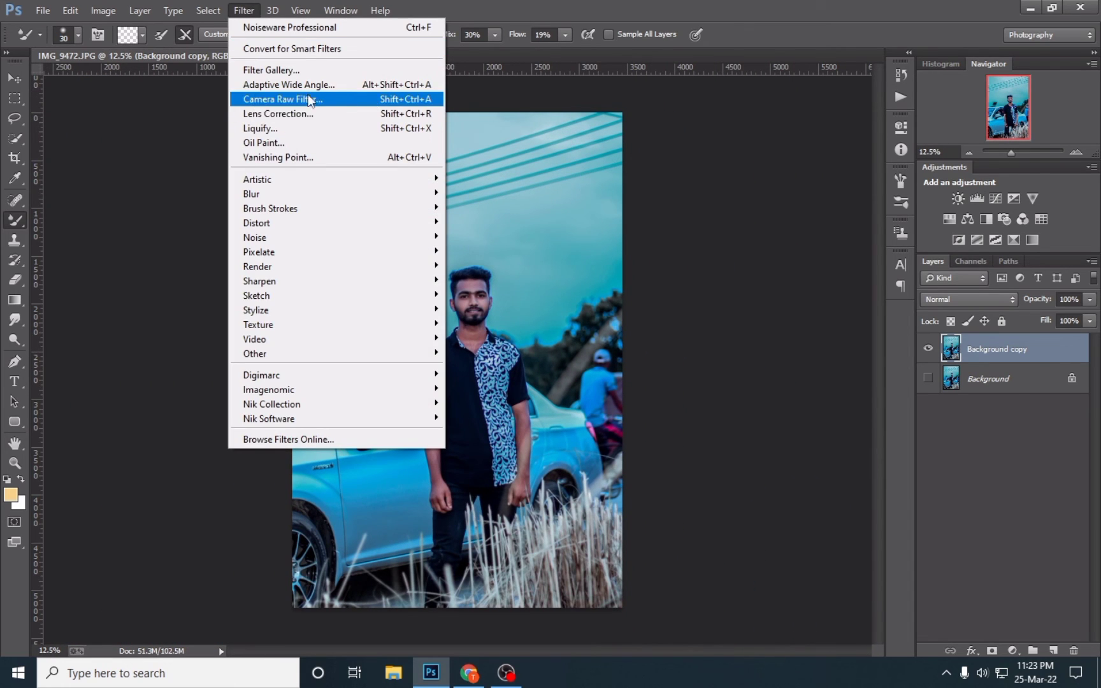
left_click(380, 99)
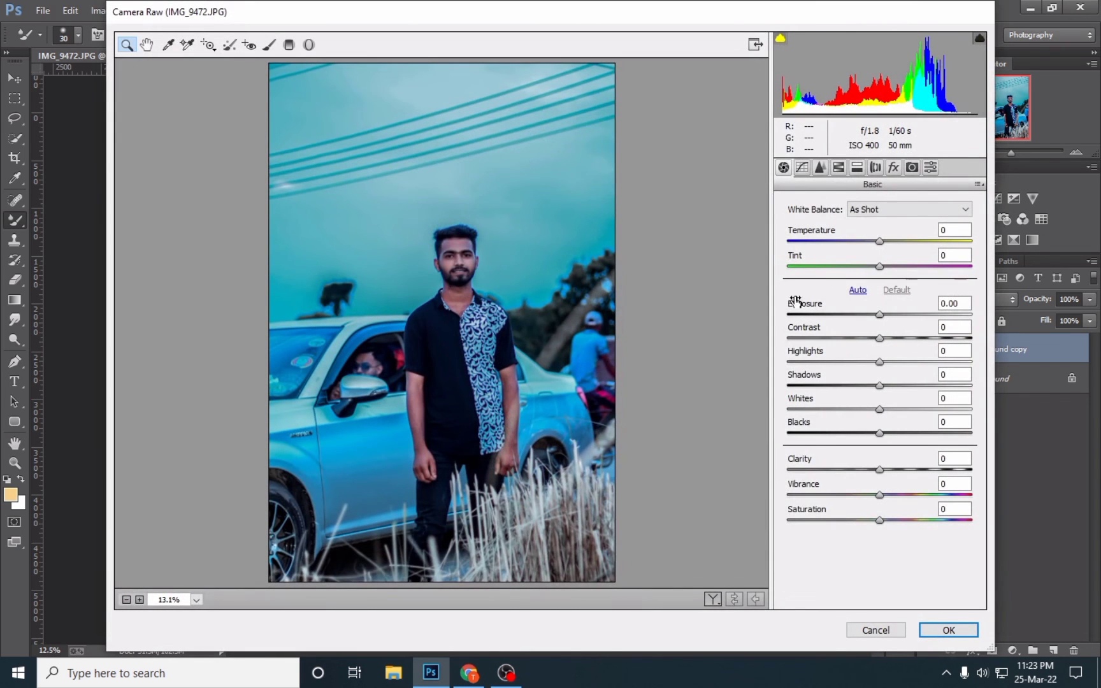
left_click(802, 168)
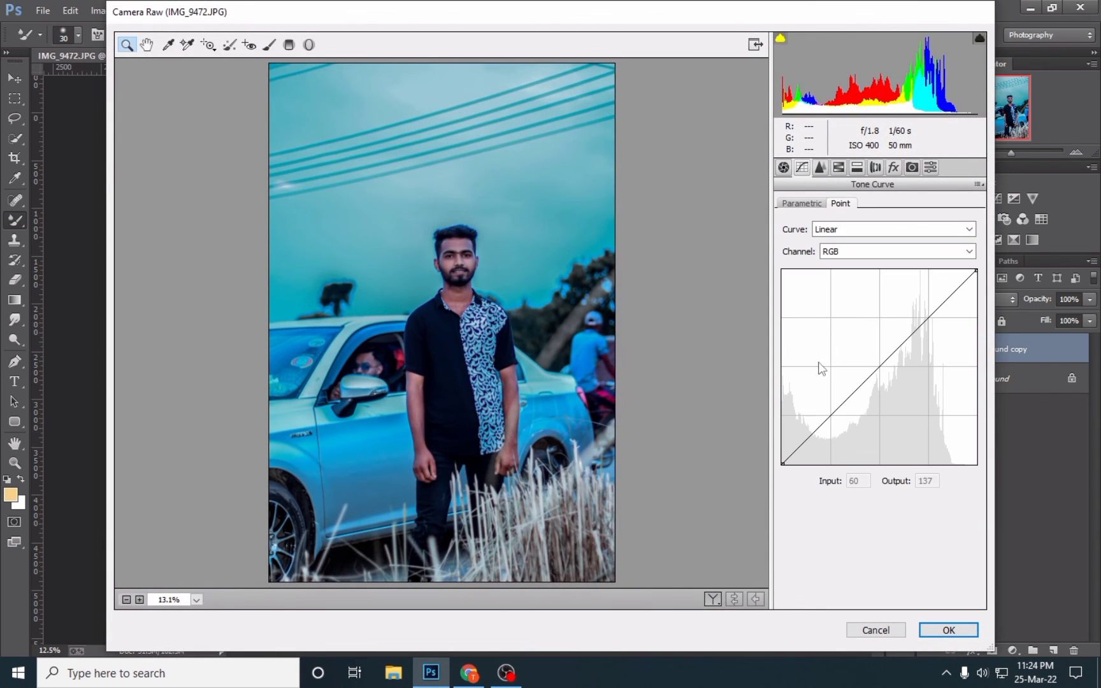
left_click(830, 415)
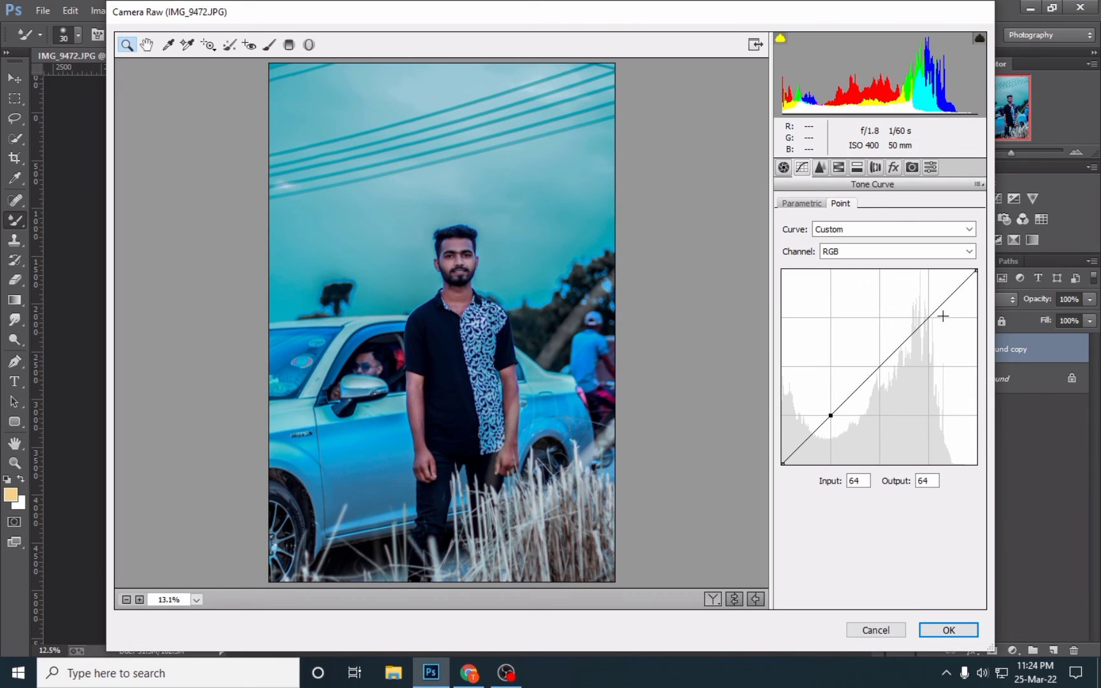
left_click(933, 323)
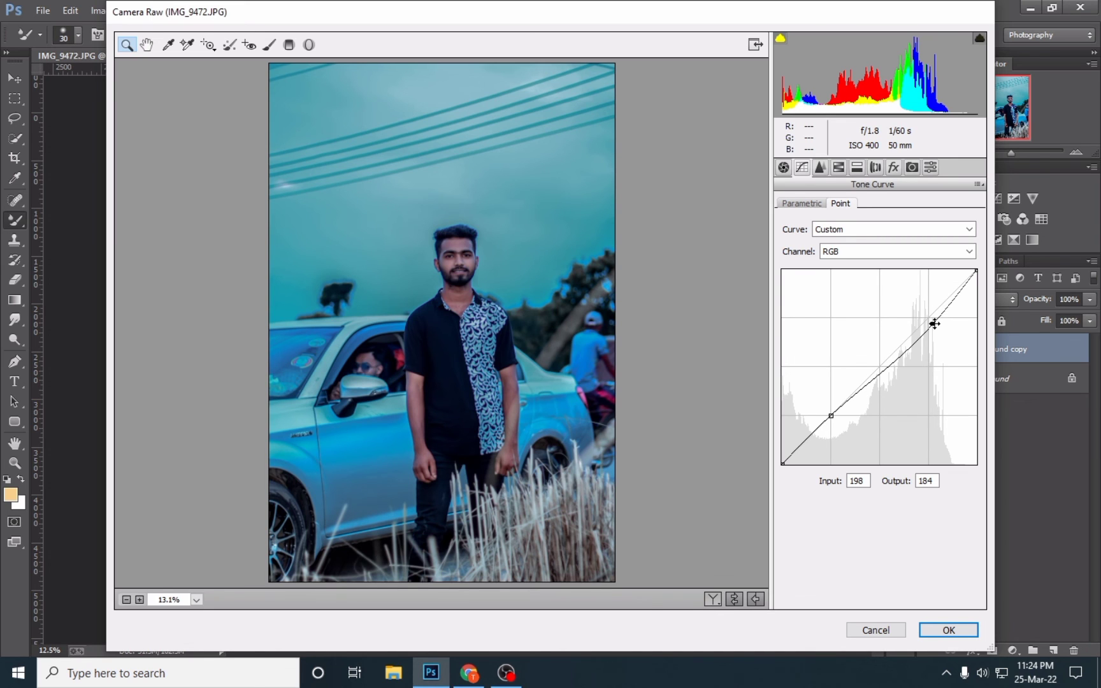
left_click_drag(933, 324, 930, 320)
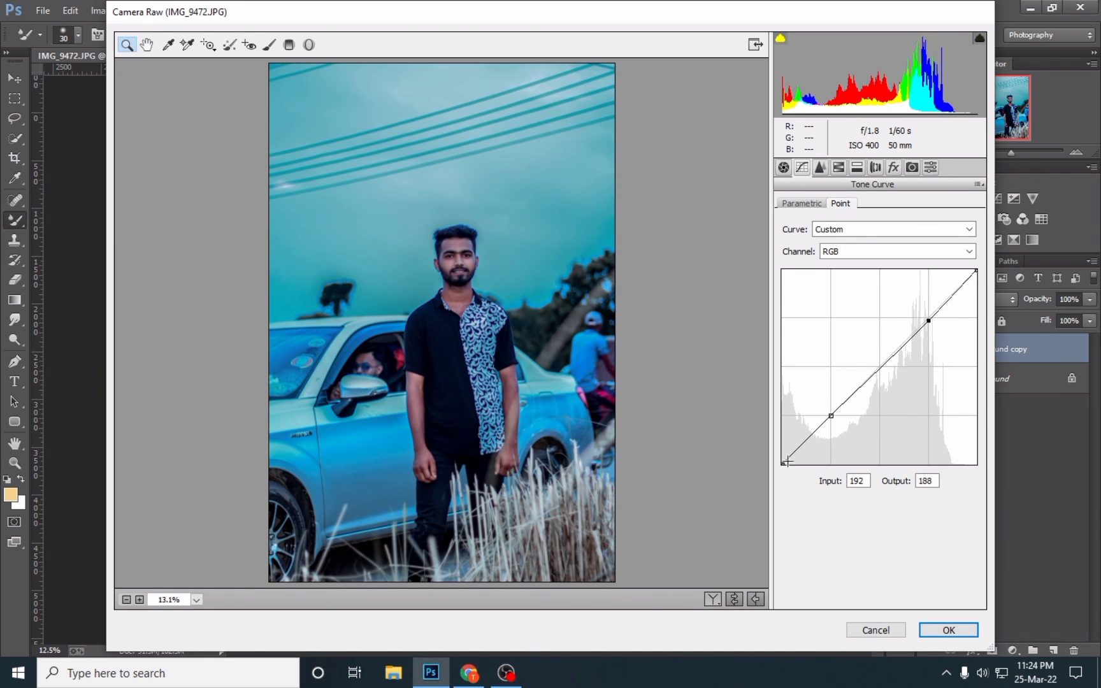
mouse_move(784, 464)
left_mouse_down()
mouse_move(799, 477)
mouse_move(780, 460)
left_mouse_up()
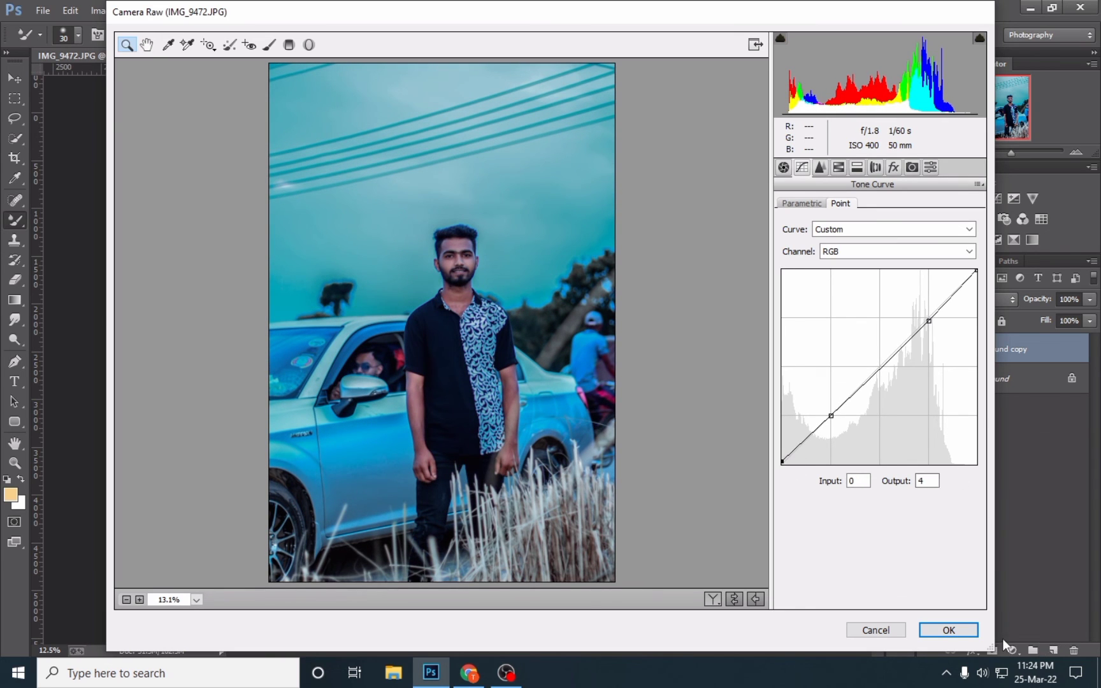
left_click(948, 630)
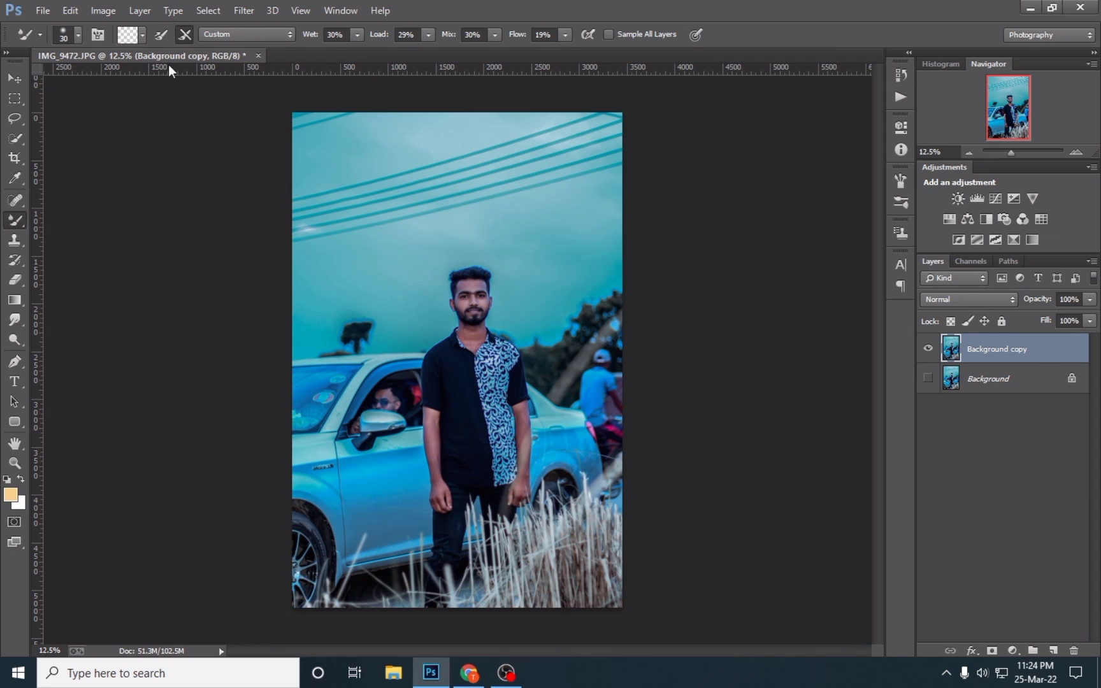
- Make the original Background layer visible again, select it, and switch to the Move tool
left_click(1008, 381)
left_click(928, 378)
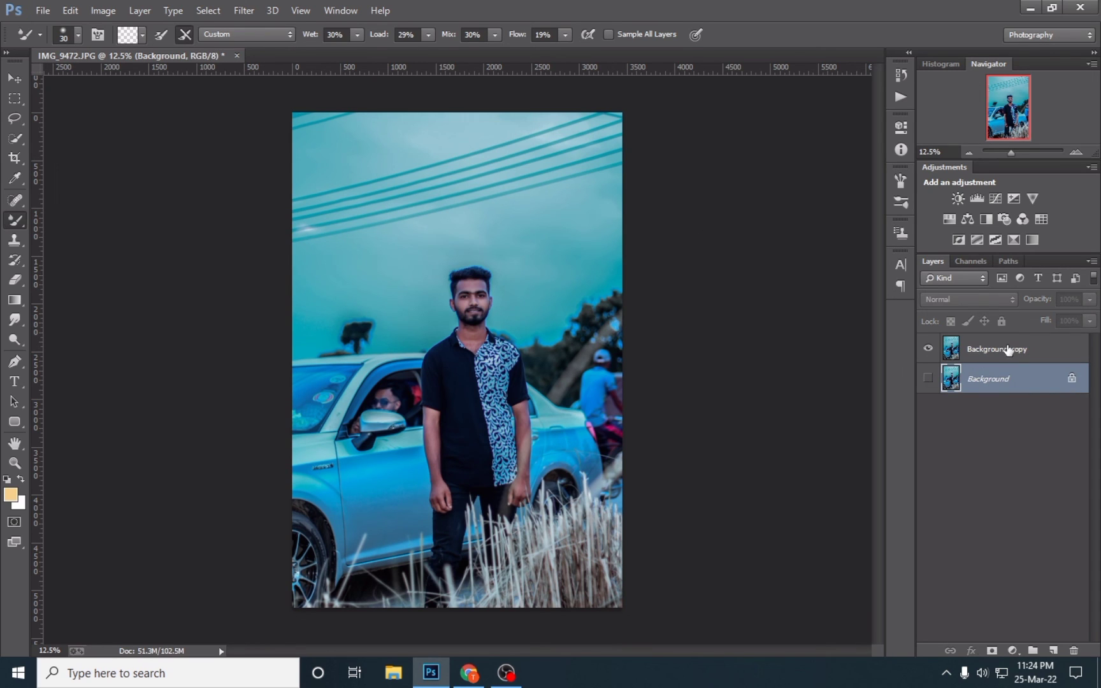
left_click(1008, 350)
left_click(1005, 379)
left_click(14, 77)
left_click(43, 10)
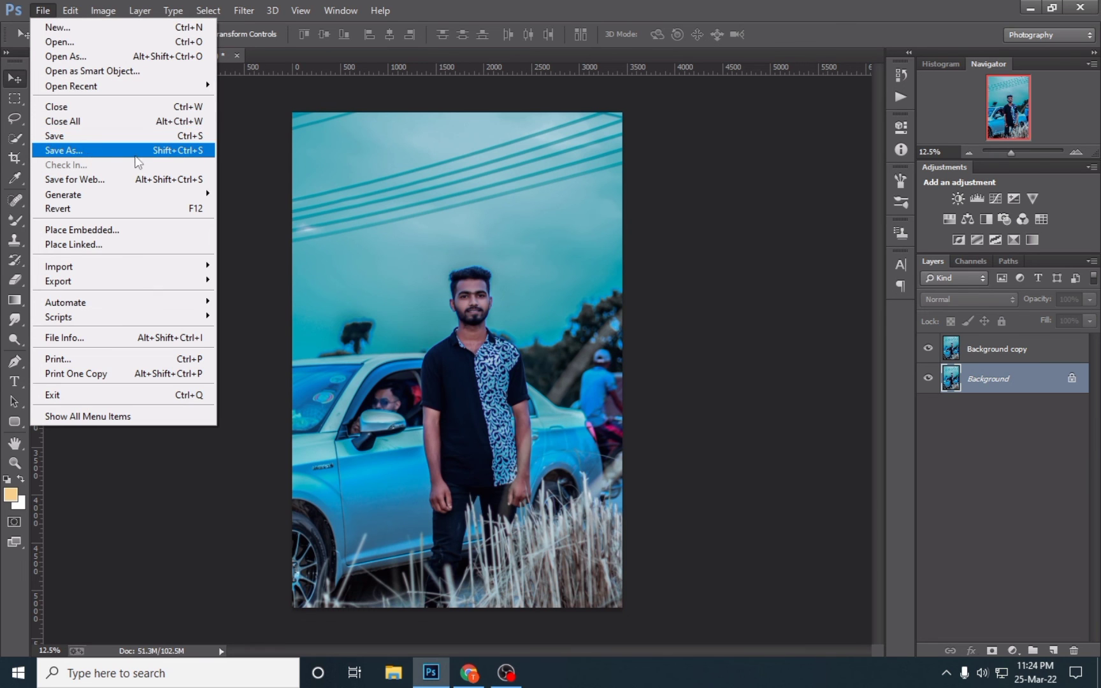
- Save the photo under a new name as a JPEG at maximum quality 11
left_click(135, 152)
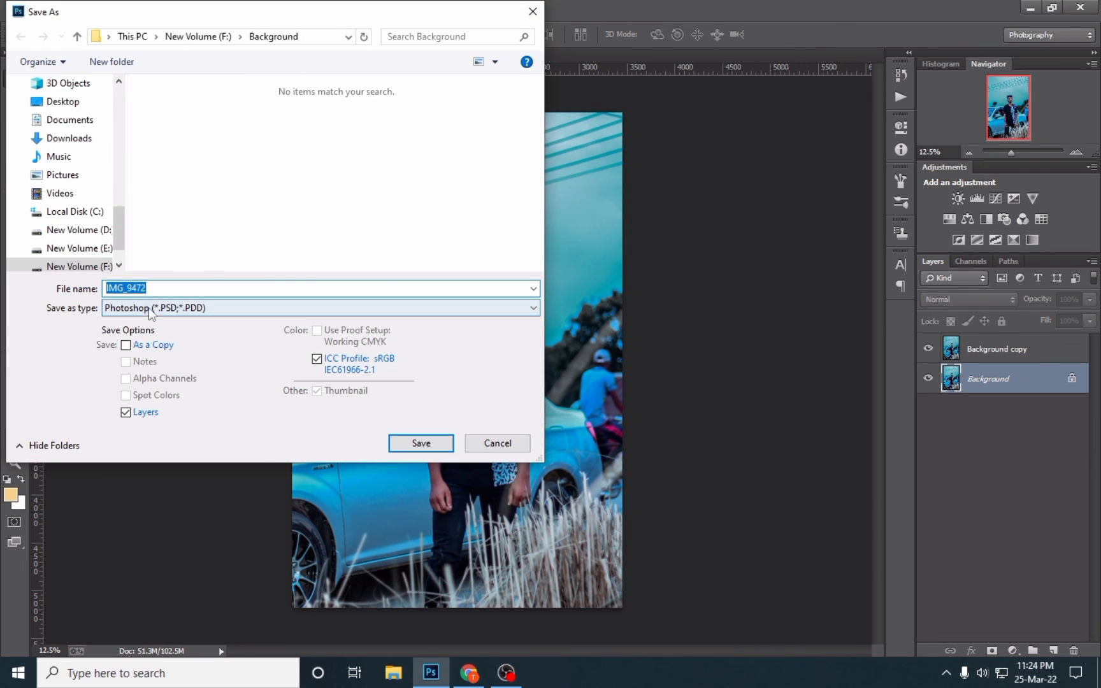
key("BackSpace")
type("NischupEditz")
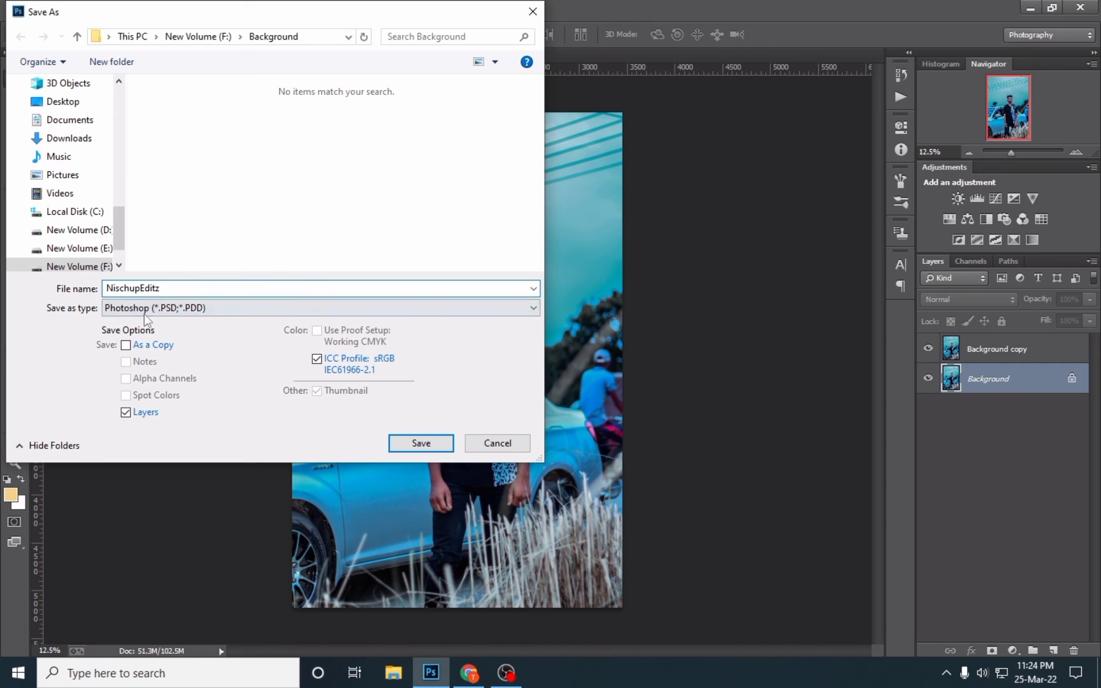
left_click(144, 314)
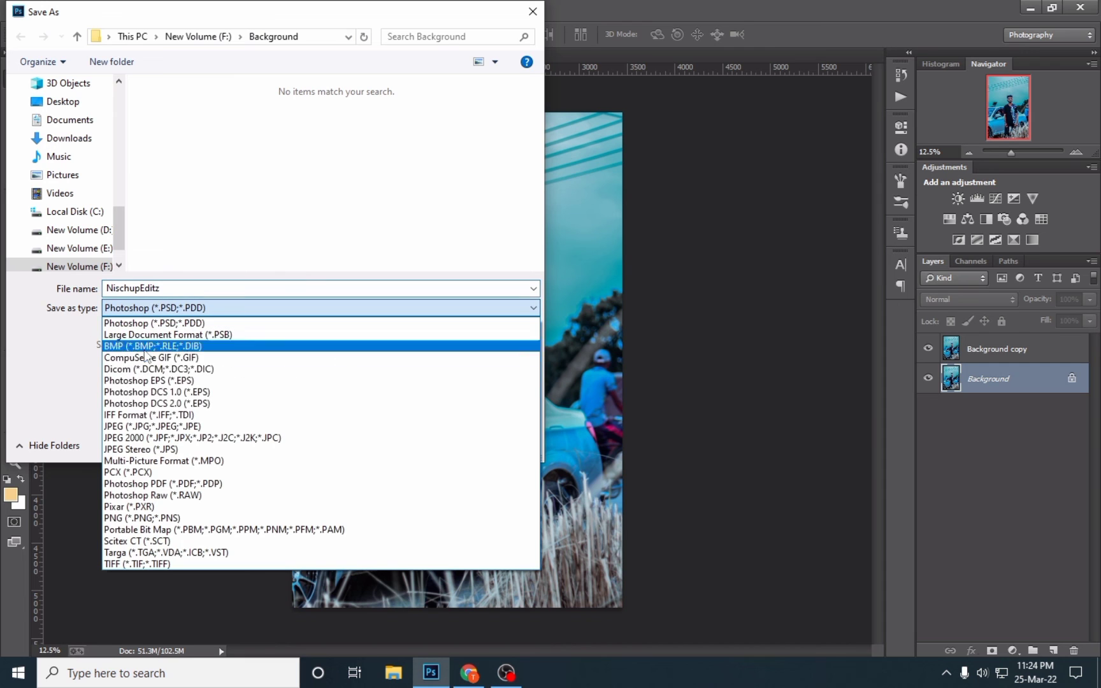
left_click(186, 425)
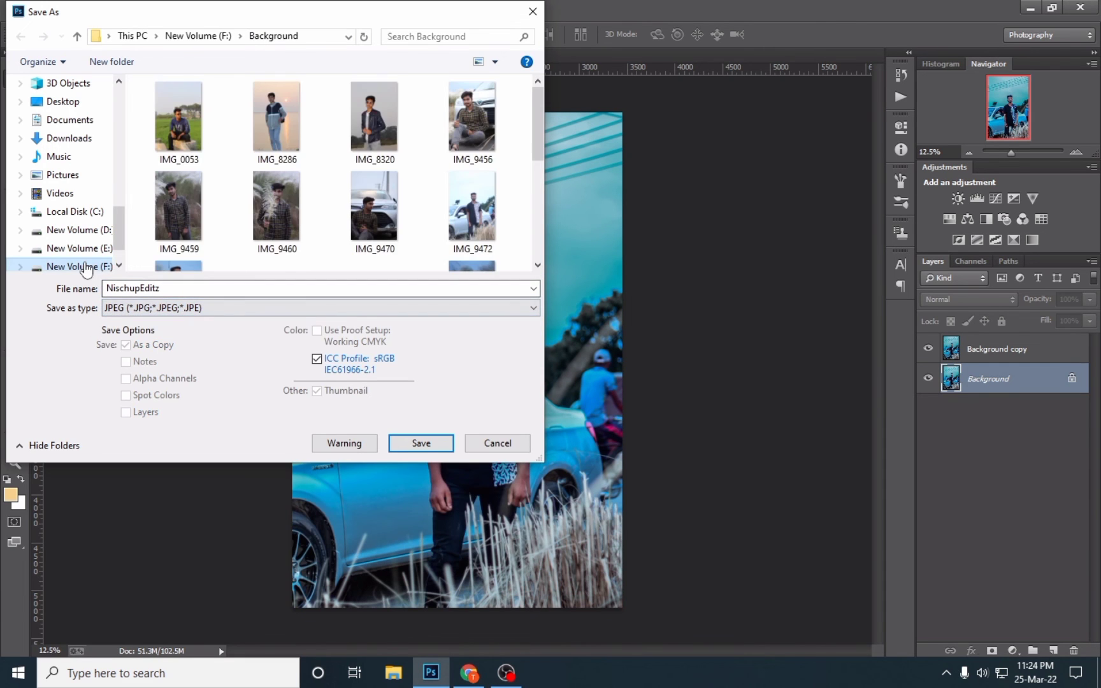
left_click(421, 443)
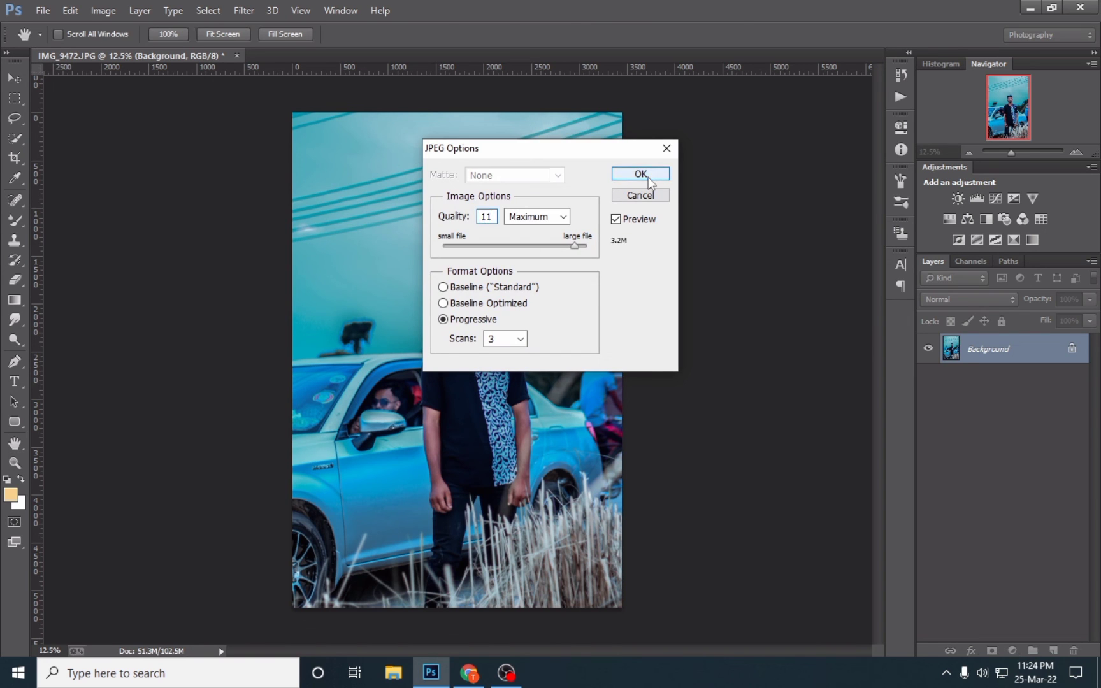
left_click(641, 174)
- Close all documents without saving the layered changes, leaving an empty workspace
left_click(42, 10)
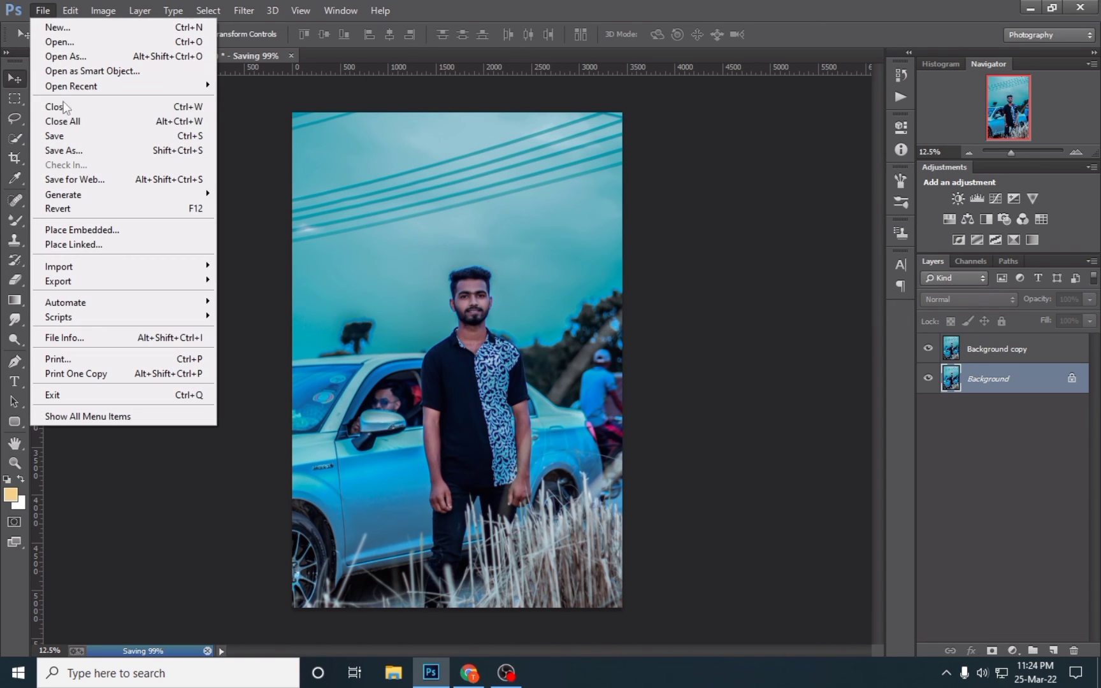
left_click(137, 123)
left_click(528, 256)
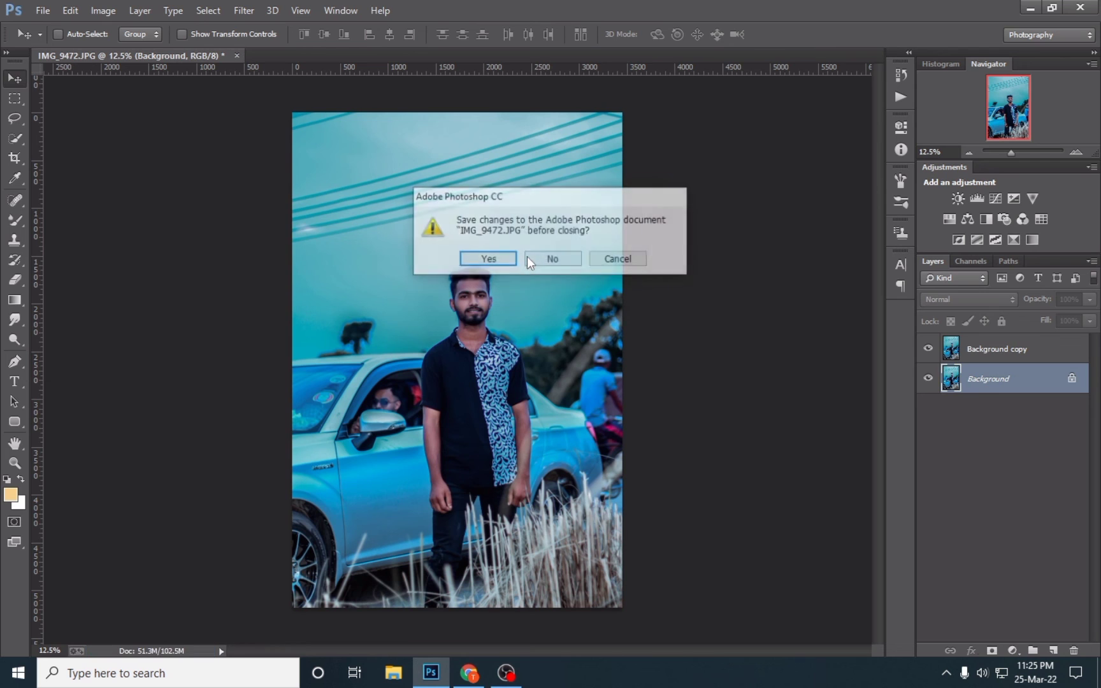
left_click(551, 259)
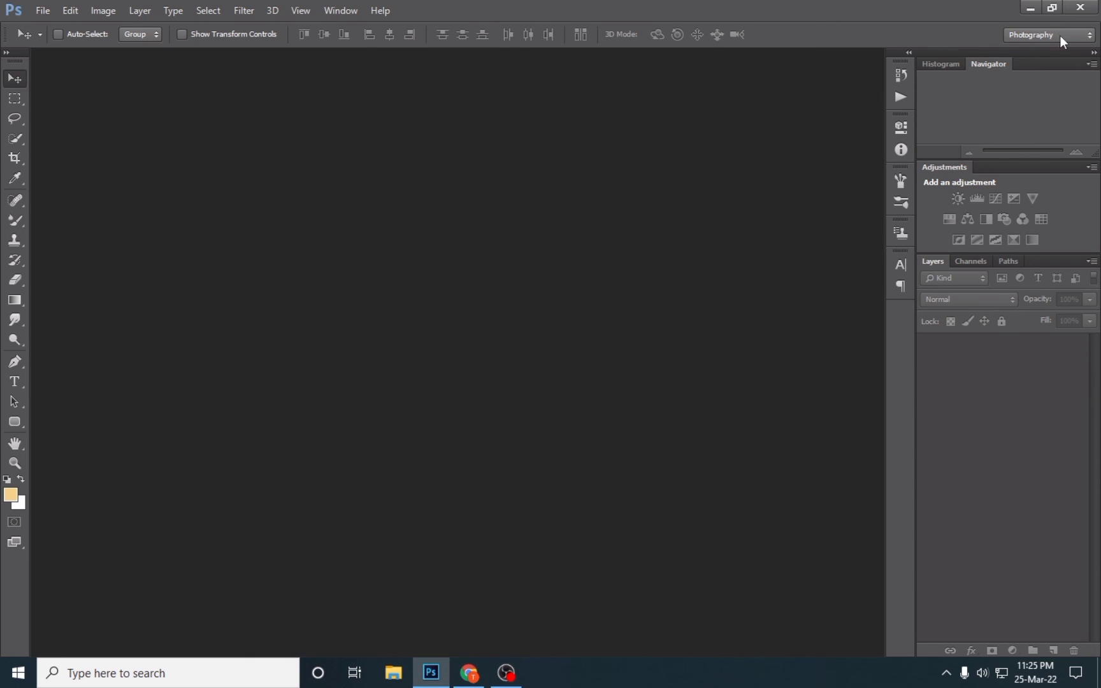